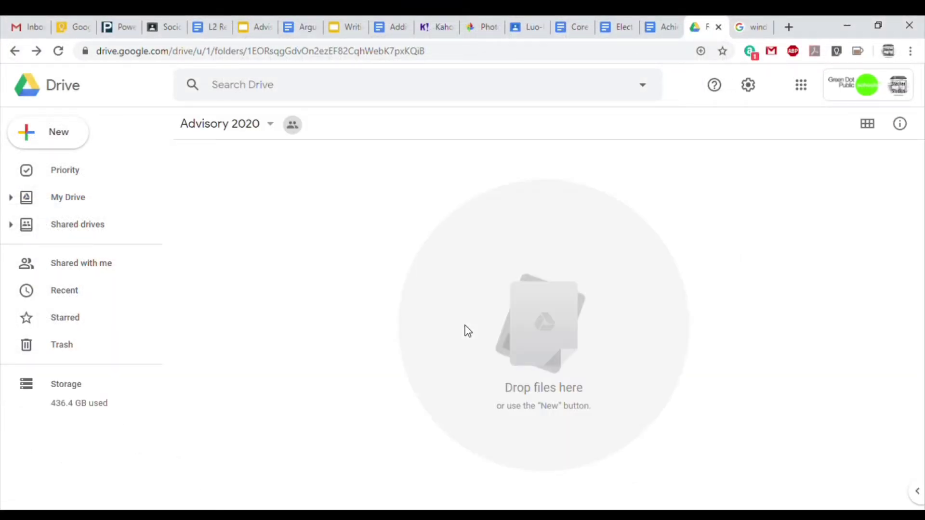
Create a folder in Advisory 2020 named with the student's name followed by 'Portfolio'.
left_click(71, 142)
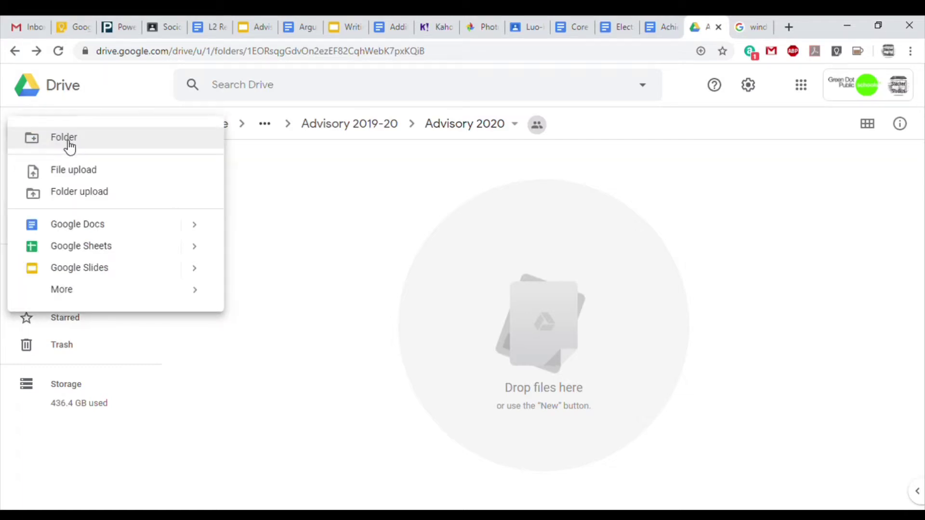
left_click(70, 146)
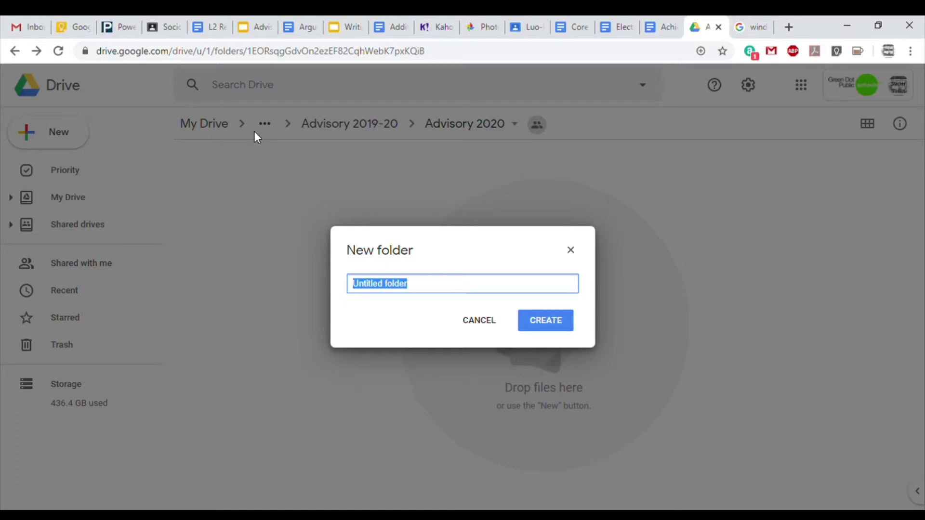
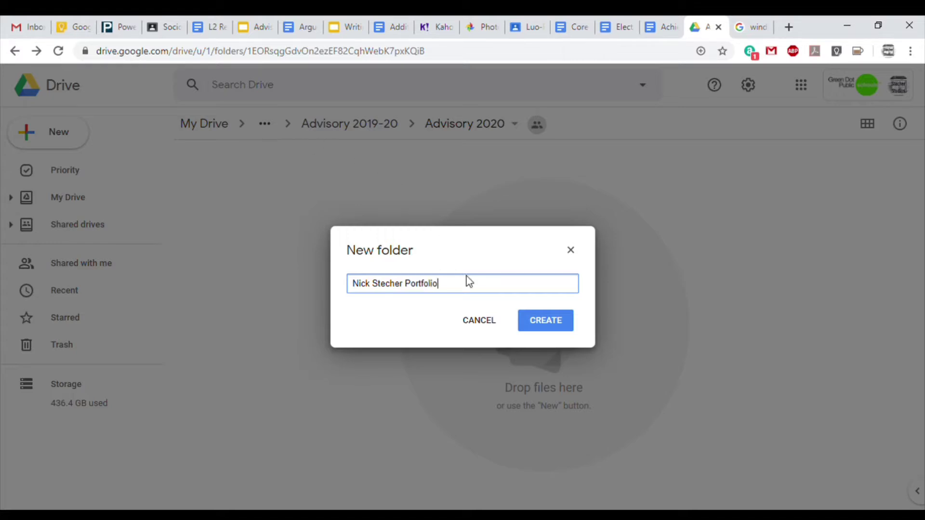
left_click(542, 320)
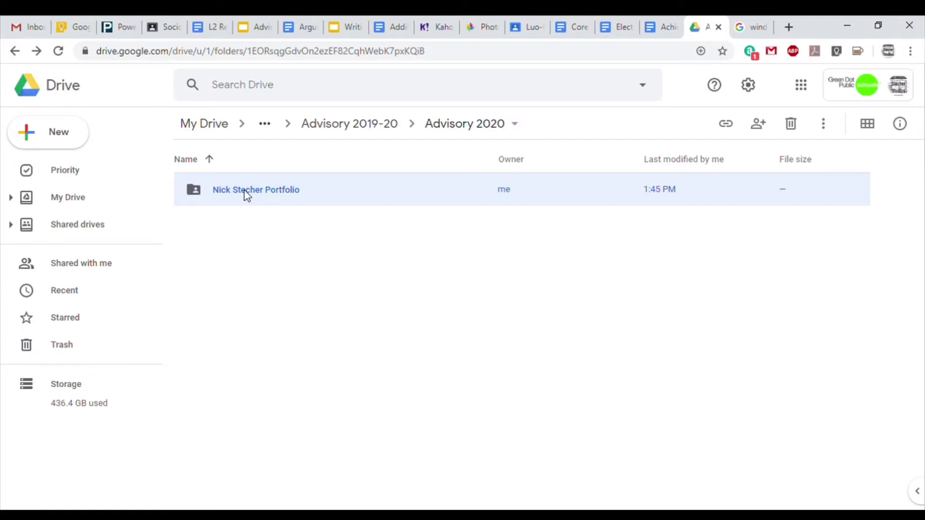
Open the portfolio folder and create a 'Tab 1 Narrative' subfolder in it.
double_click(247, 191)
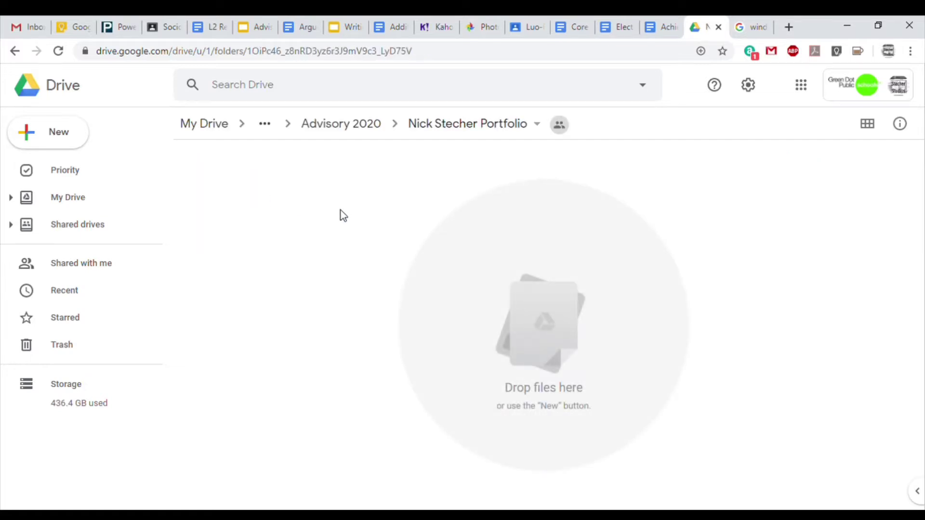
left_click(25, 133)
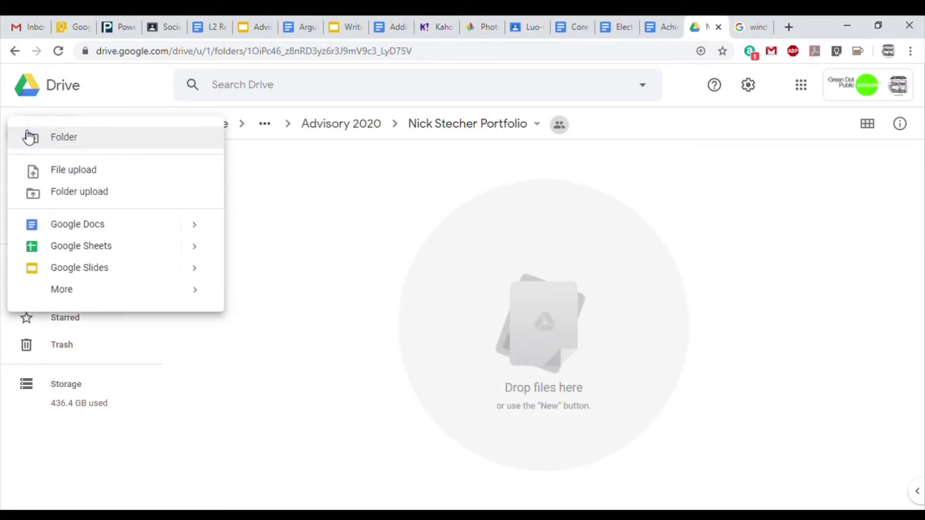
left_click(75, 143)
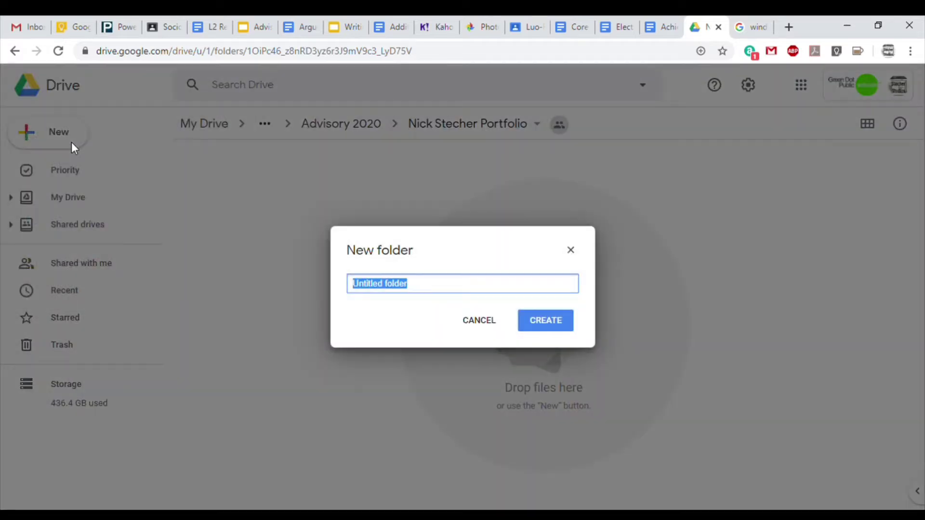
type("Tab 1 ")
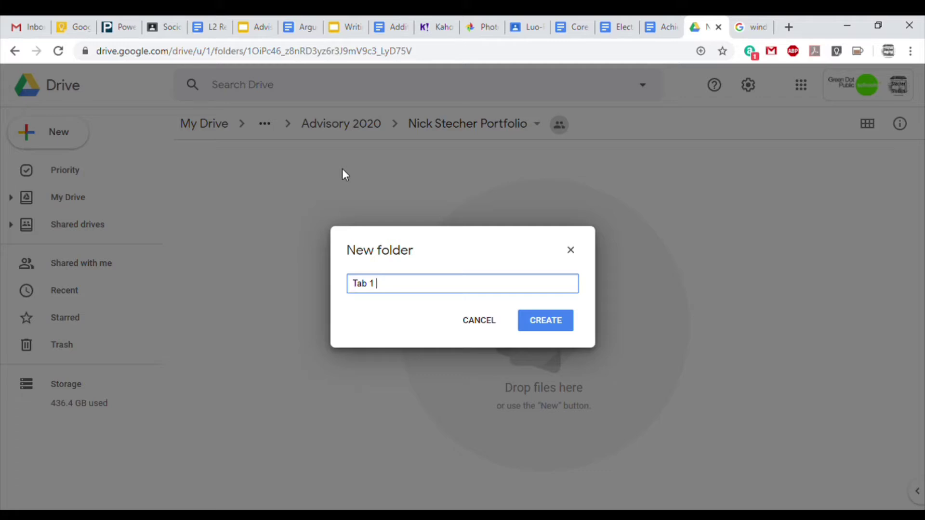
type("Narrative")
left_click(542, 323)
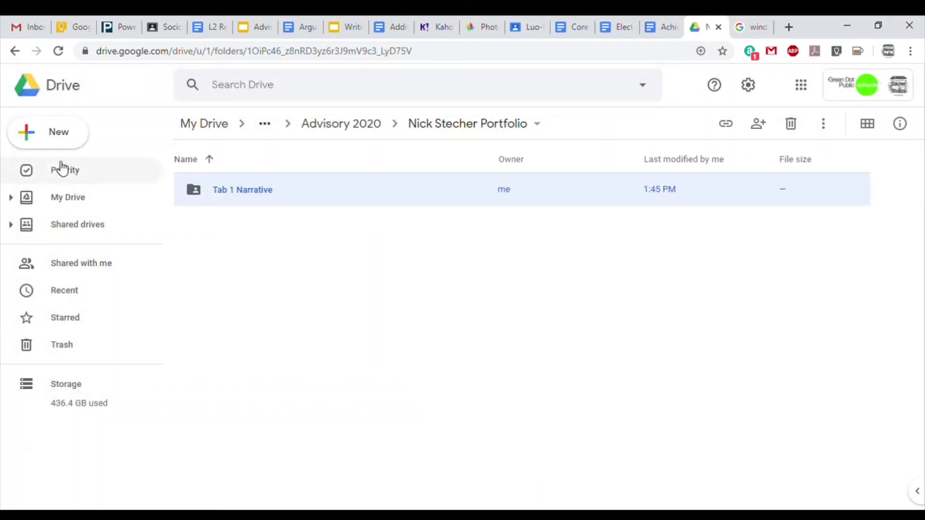
Add a 'Tab 2 Service Hours' subfolder to the portfolio.
left_click(34, 140)
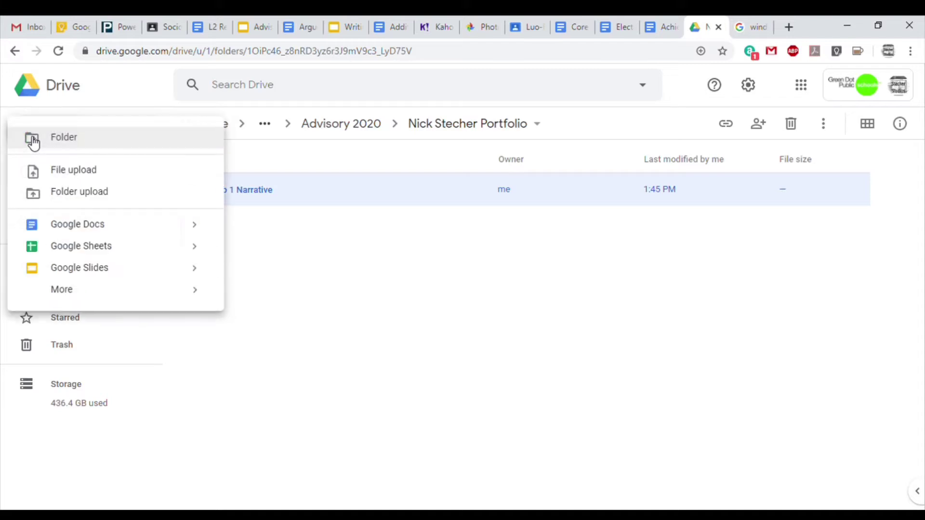
left_click(80, 141)
type("Tab")
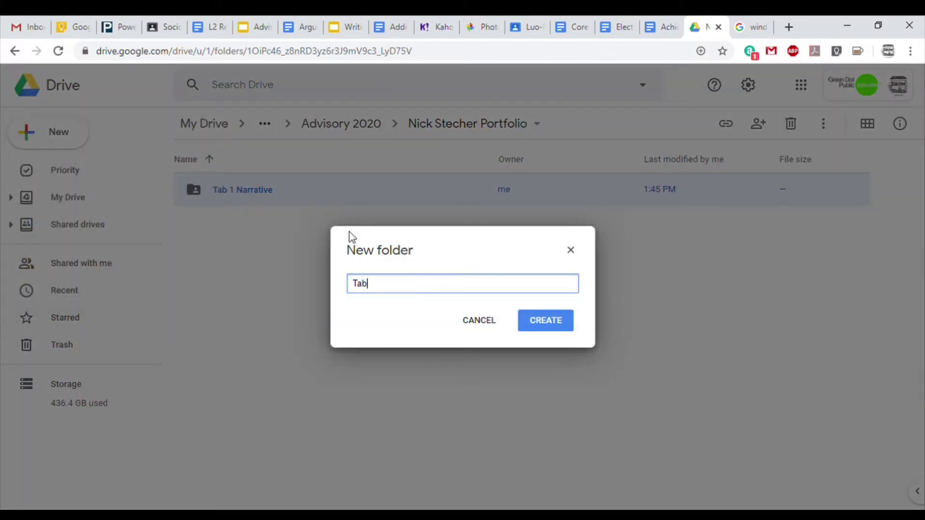
type(" 2 Service Hour")
key("BackSpace")
type("s")
left_click(558, 328)
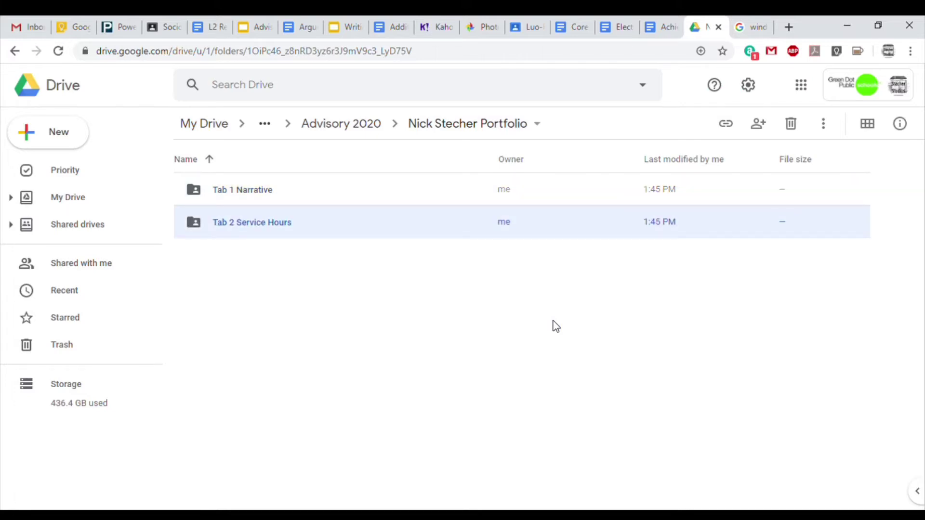
Create a 'Tab 3 Career Readiness' subfolder.
left_click(67, 144)
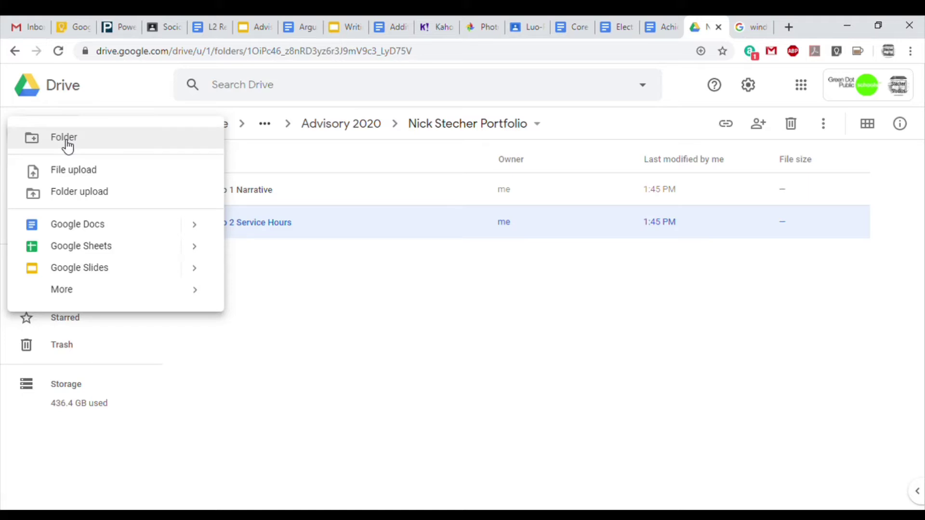
left_click(66, 140)
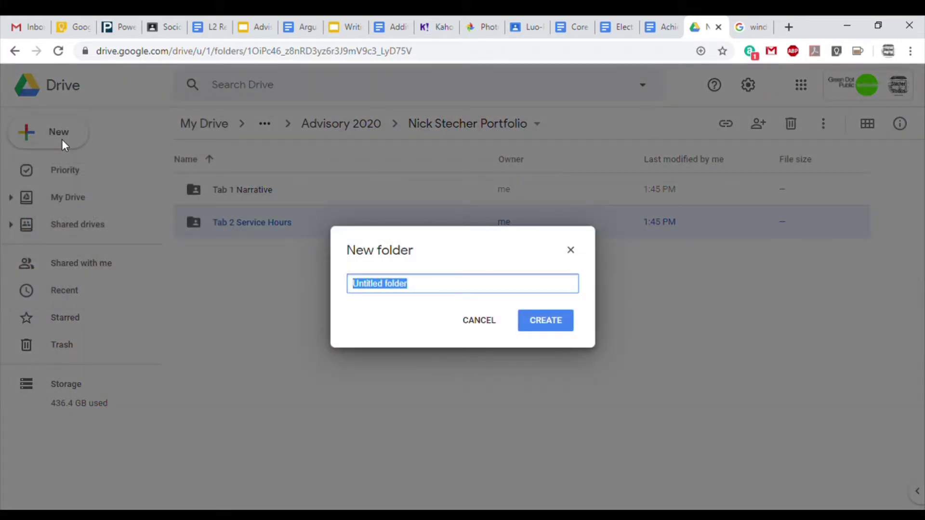
type("Tab 3")
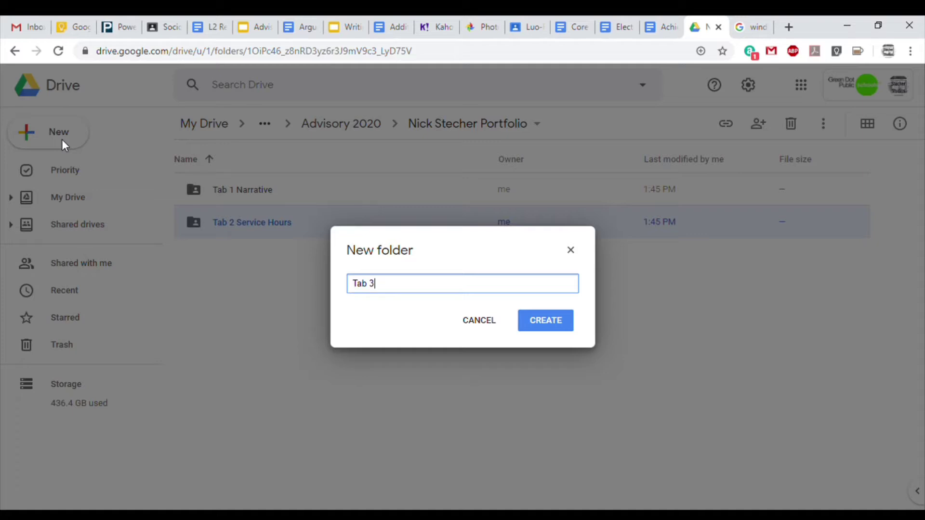
type(" Career Readiness")
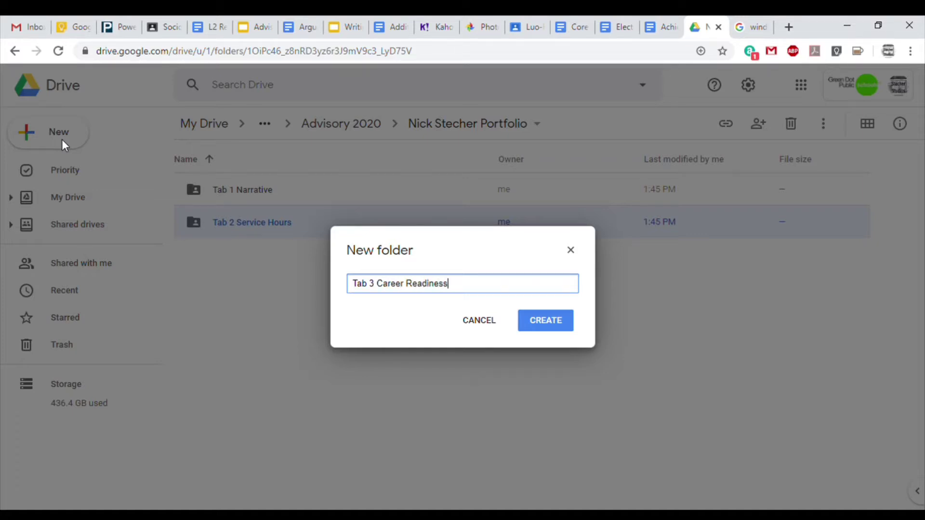
left_click(557, 329)
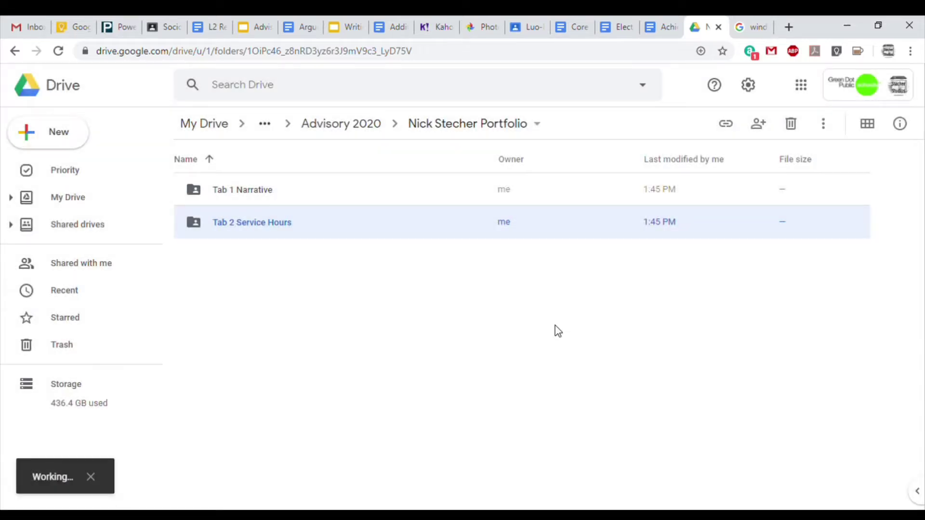
Create a 'Tab 4 College Readiness' subfolder.
left_click(56, 136)
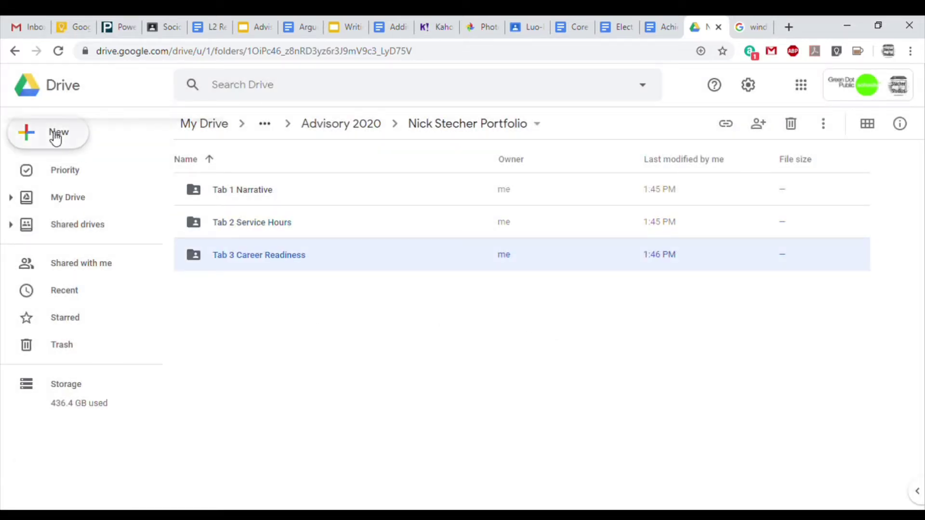
left_click(83, 147)
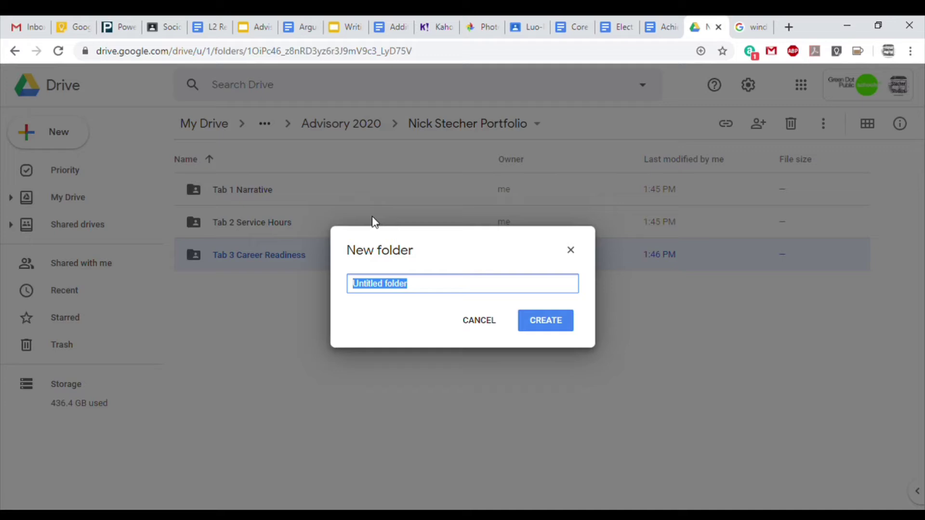
type("Tab 4")
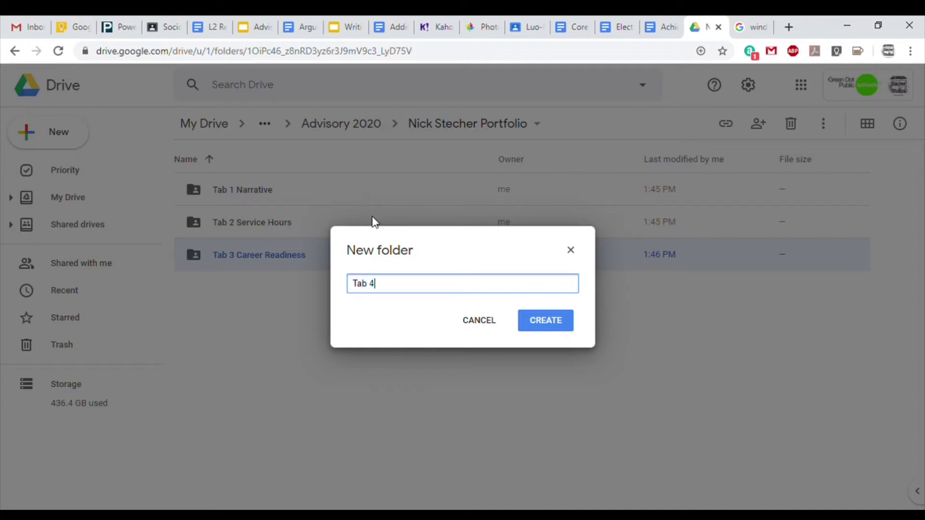
type(" College Readiness")
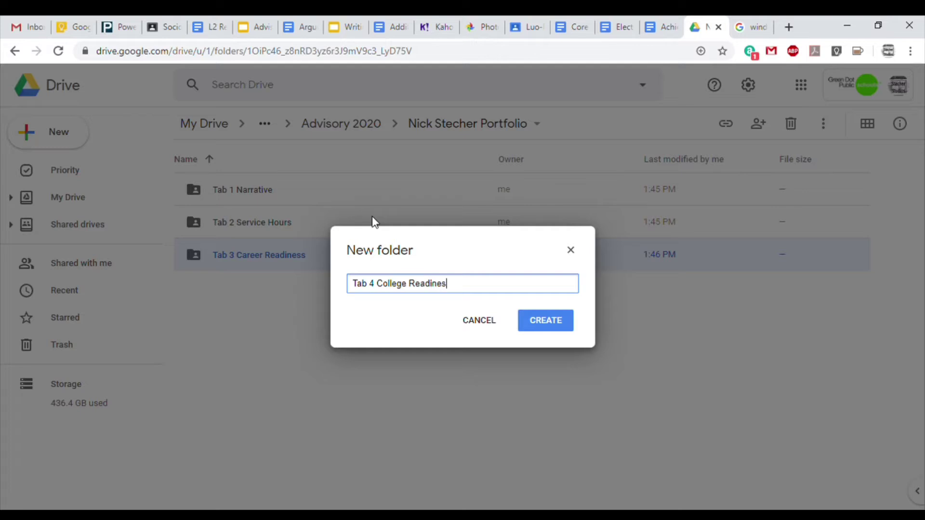
left_click(558, 326)
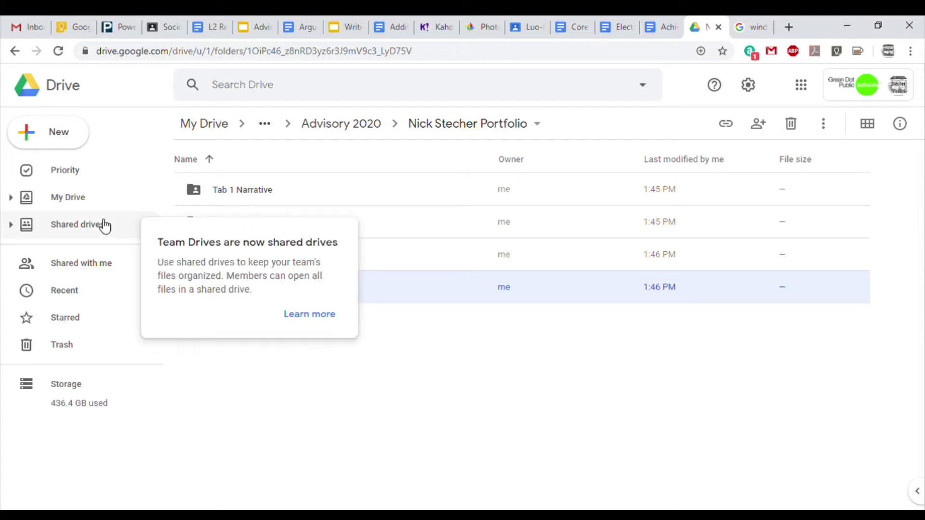
Create a 'Tab 5 Core Artifact' subfolder in the portfolio.
left_click(42, 139)
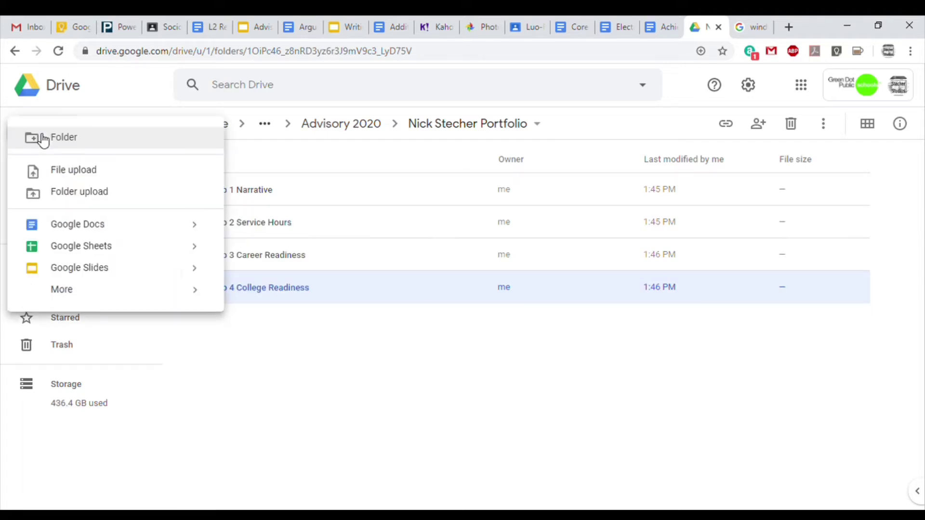
left_click(70, 145)
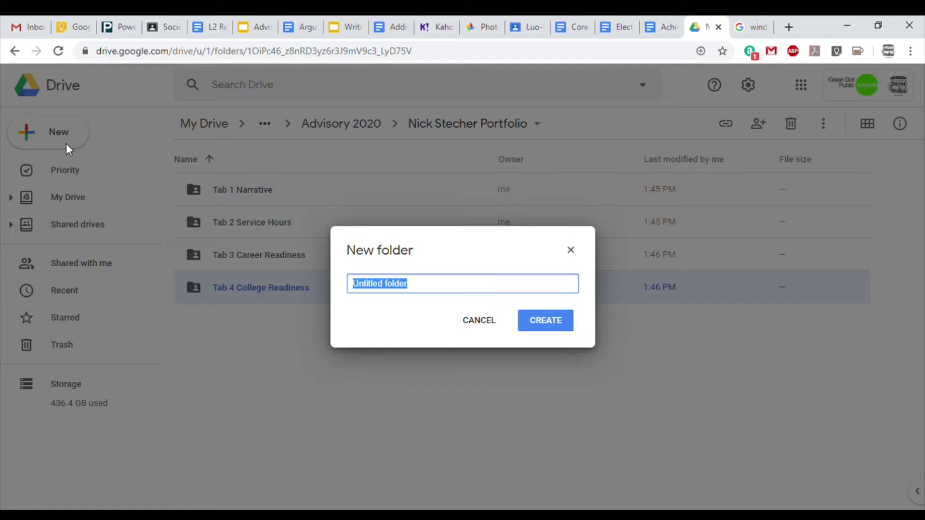
type("Tab 5")
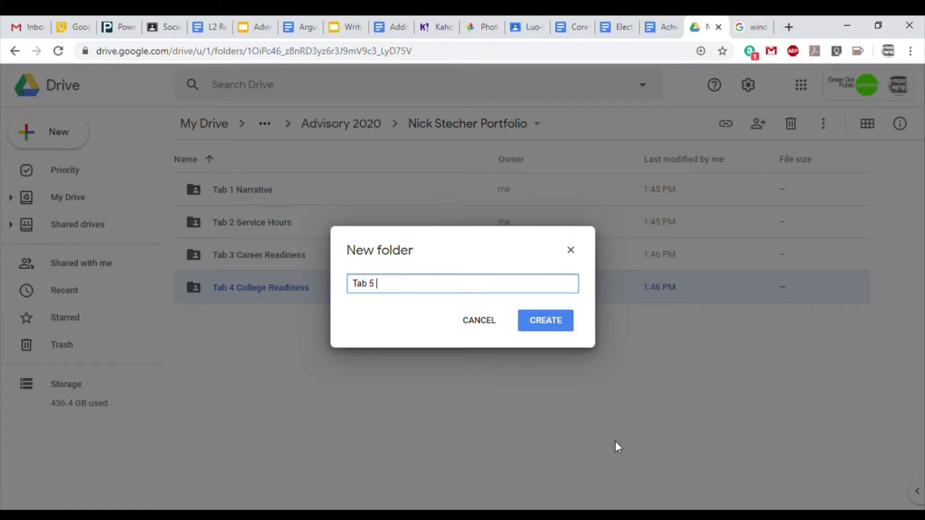
type(" Core E")
key("BackSpace")
type("Artifact")
left_click(557, 323)
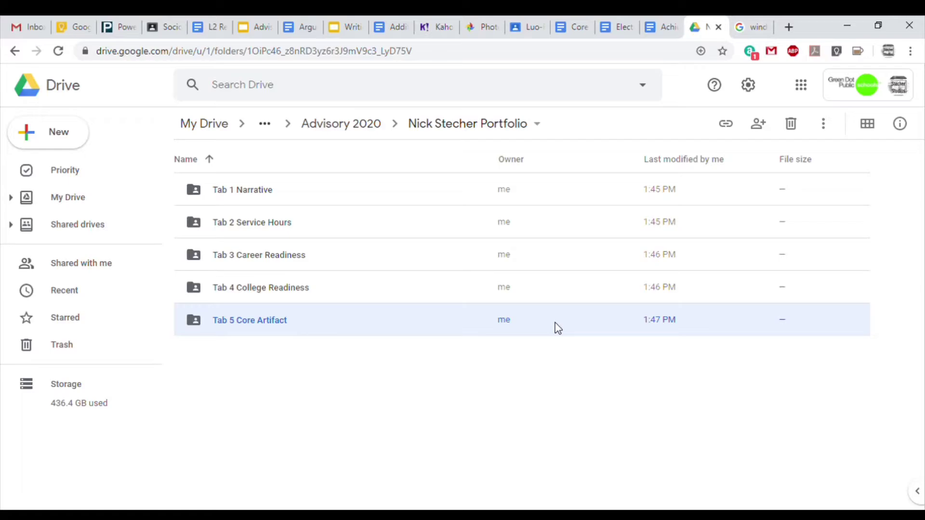
left_click(385, 386)
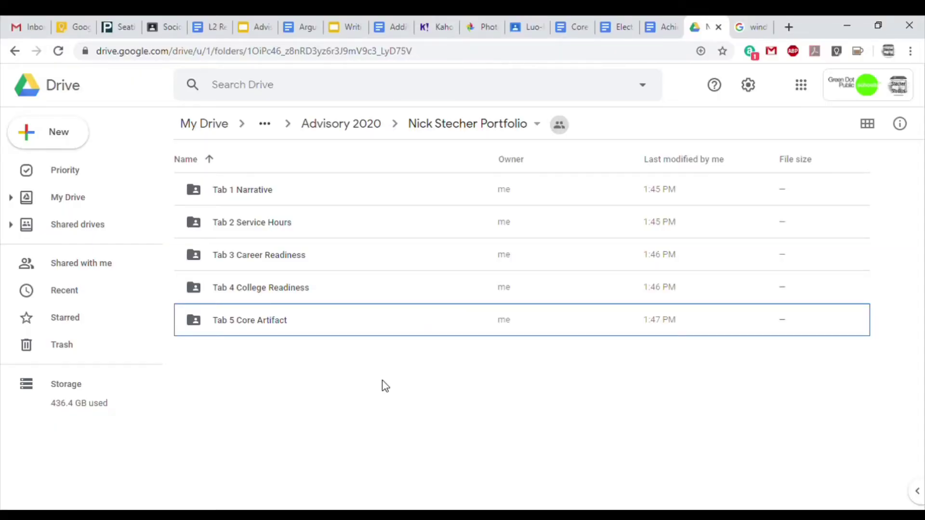
left_click(326, 377)
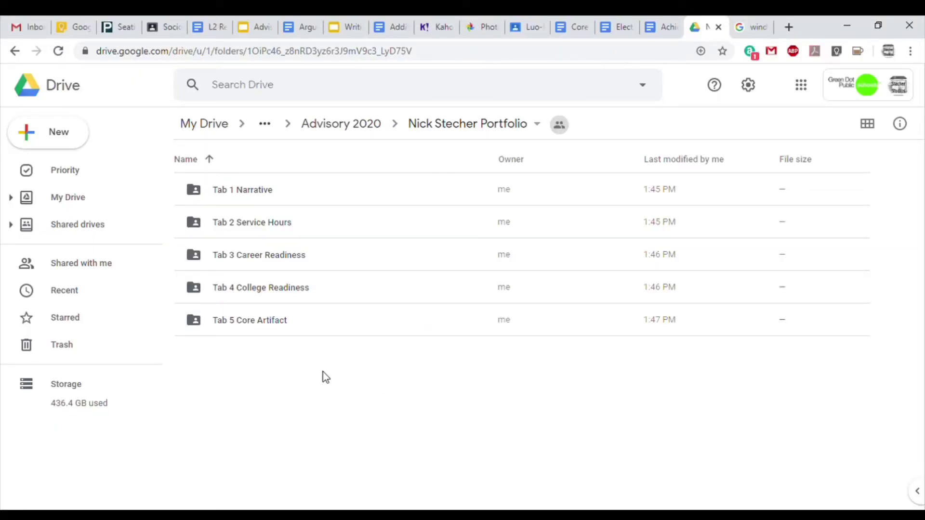
Create a 'Tab 6 Elective Artifact' subfolder.
left_click(36, 138)
left_click(68, 139)
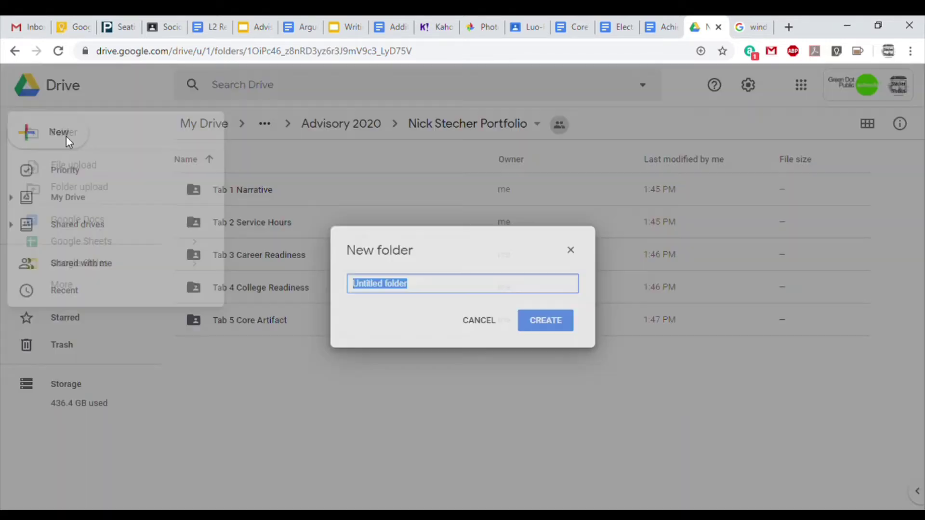
type("Tab 6")
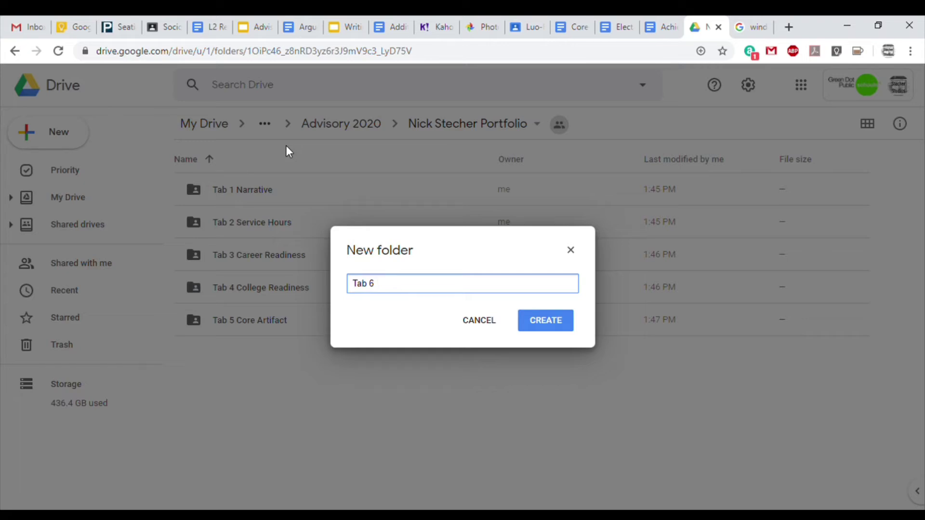
type(" Elective Artifact")
left_click(553, 320)
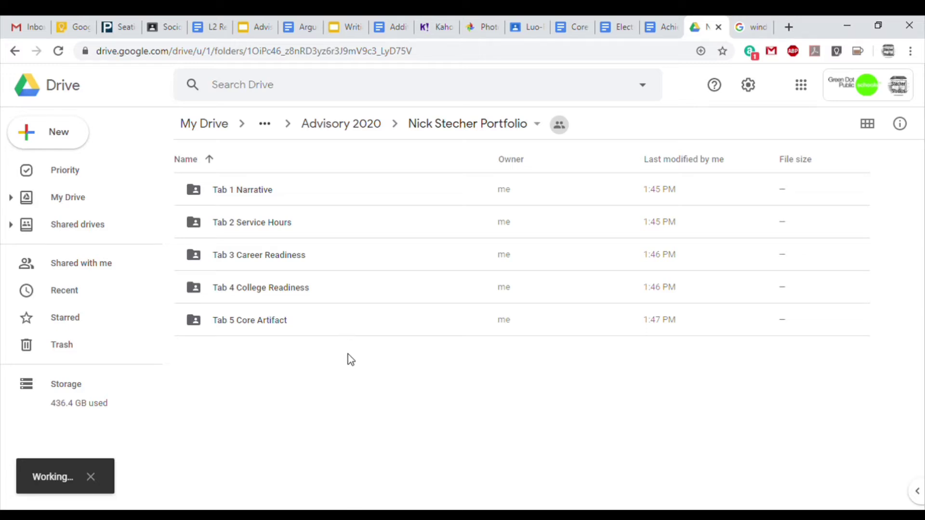
left_click(57, 143)
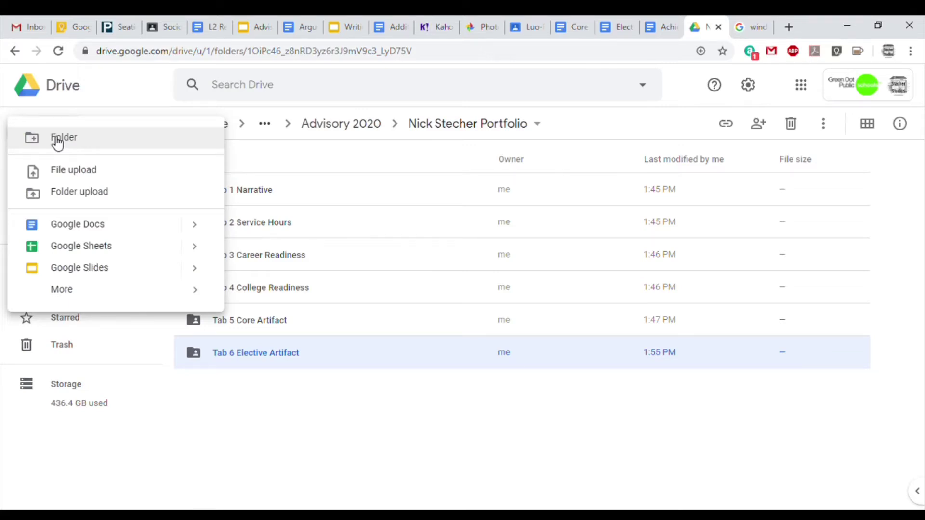
Name the new folder 'Tab 7 Service Hour Artifact' and create it.
left_click(58, 140)
type("Tab")
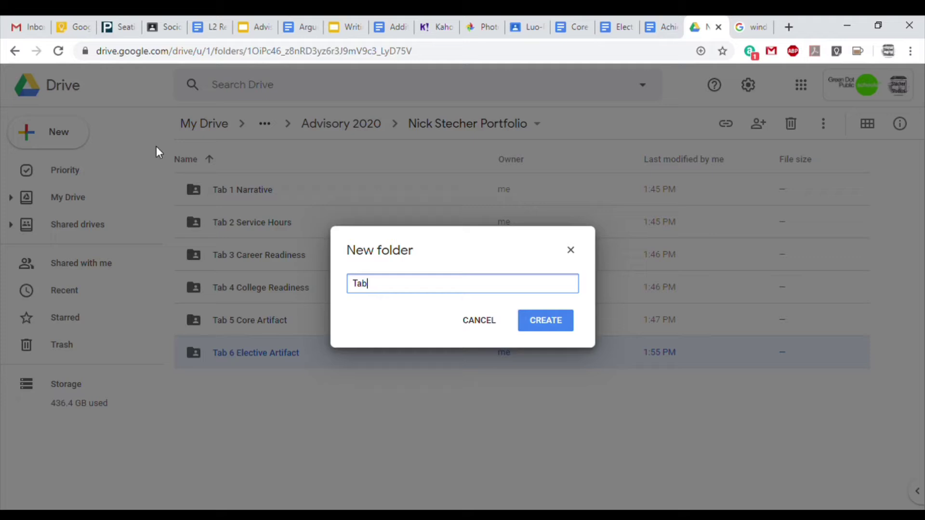
type(" 7 Service Hour Artifact")
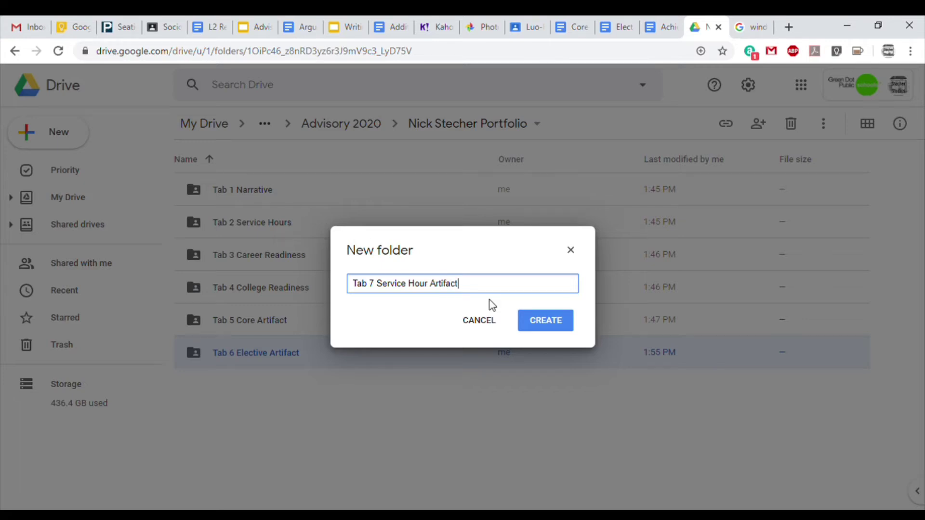
left_click(533, 321)
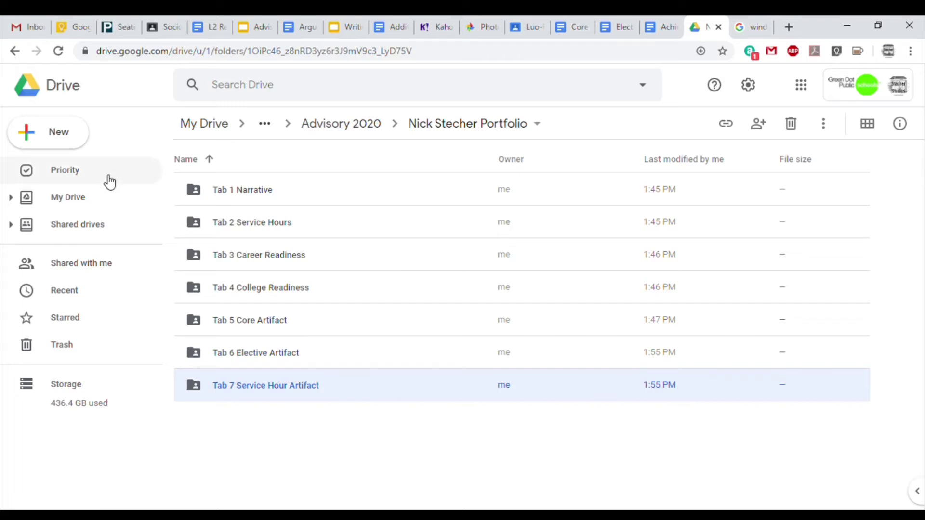
Create a 'Tab 8 Achievement Artifact' subfolder.
left_click(61, 138)
left_click(71, 142)
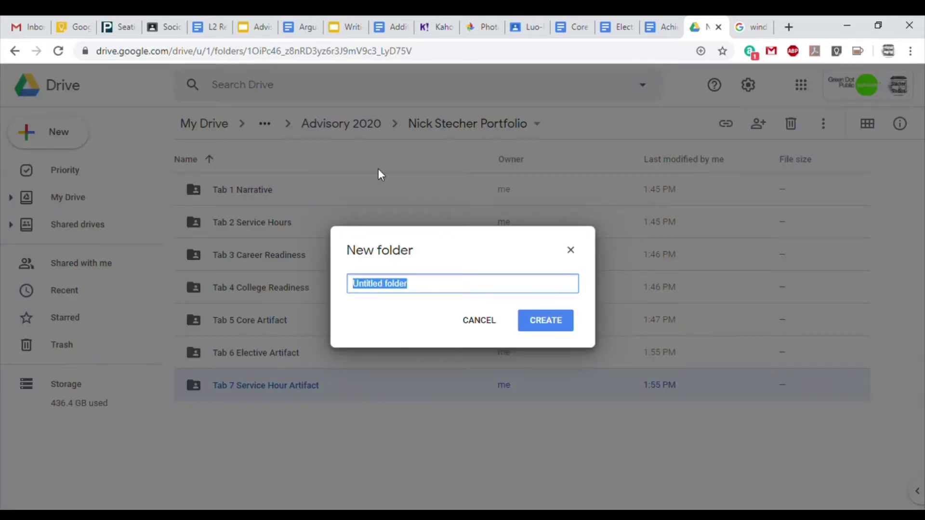
type("Tab 8 ")
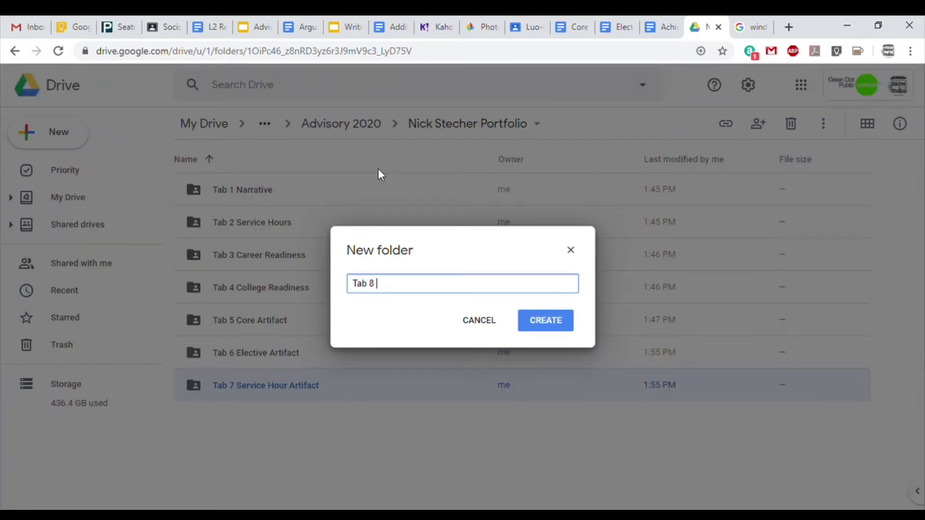
type("Achievement Arti")
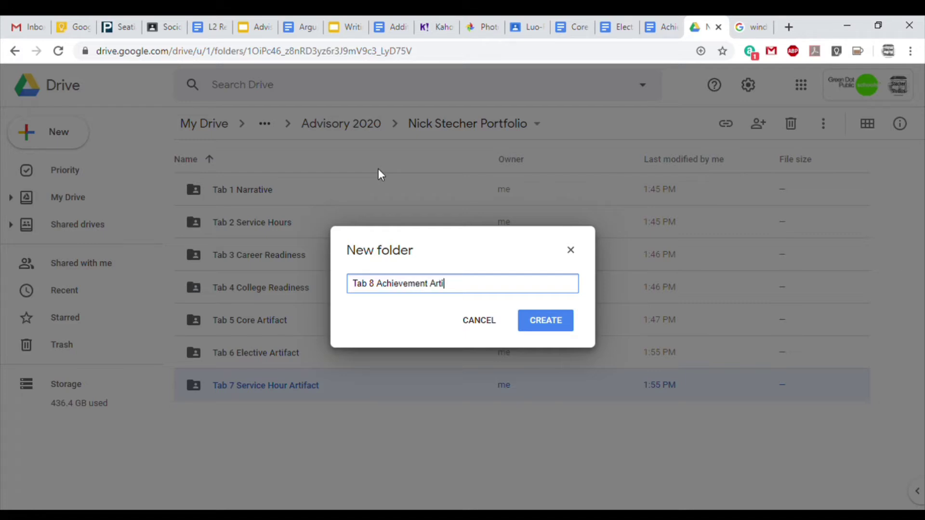
type("fact")
left_click(549, 325)
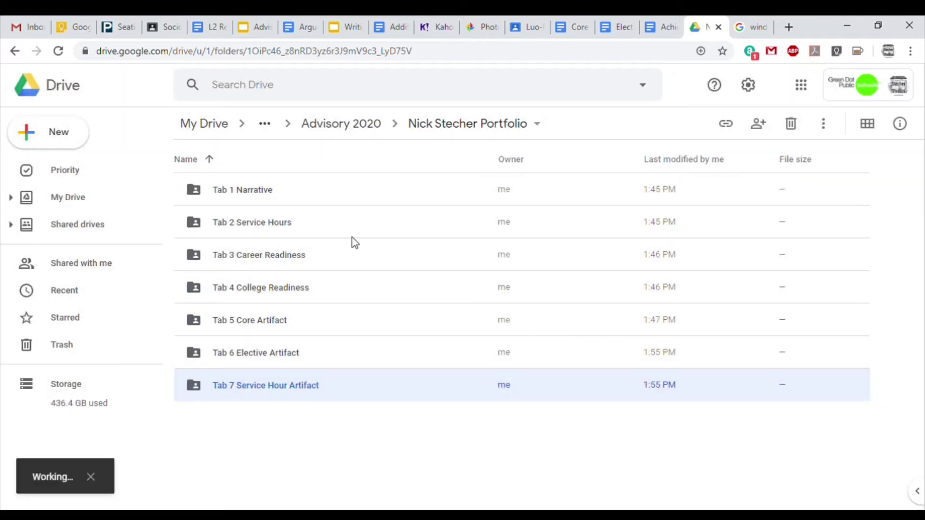
Create a 'Tab 9 Collage' subfolder.
left_click(59, 137)
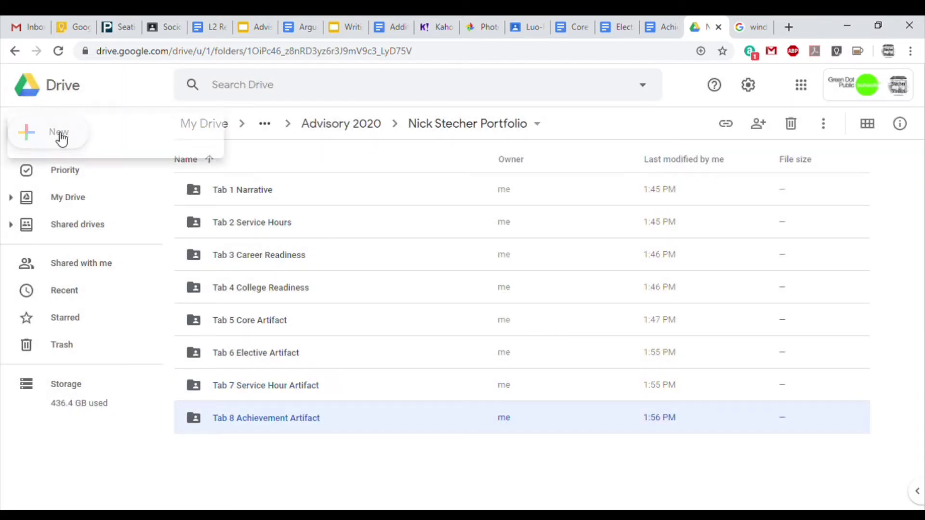
left_click(71, 140)
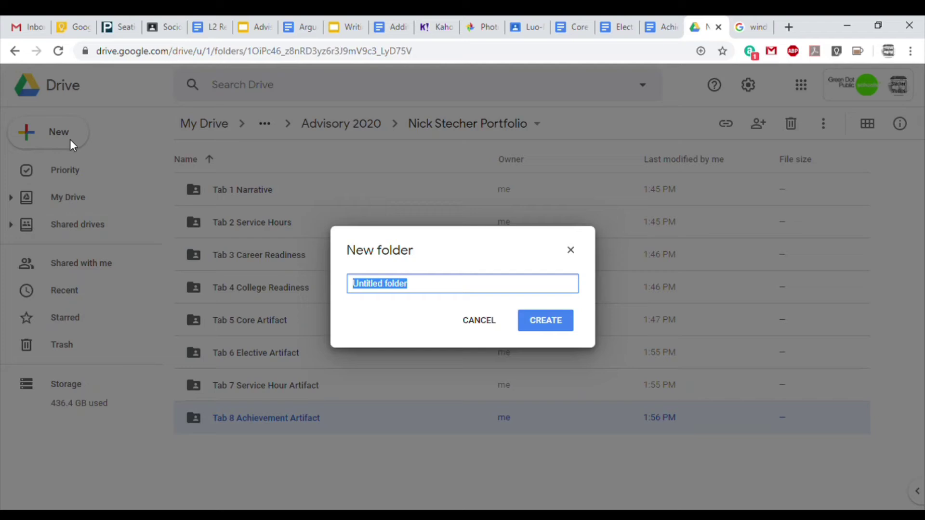
type("Tab")
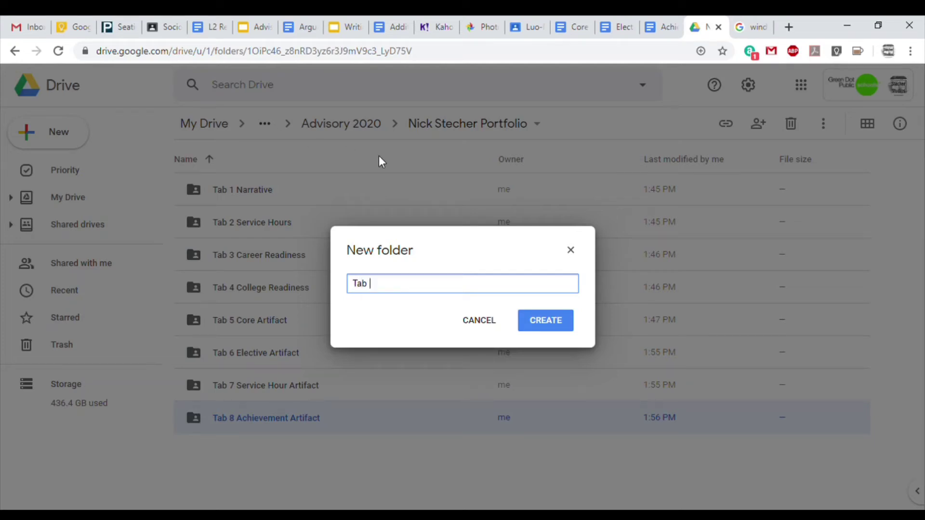
type(" 9")
type("Collage")
left_click(547, 322)
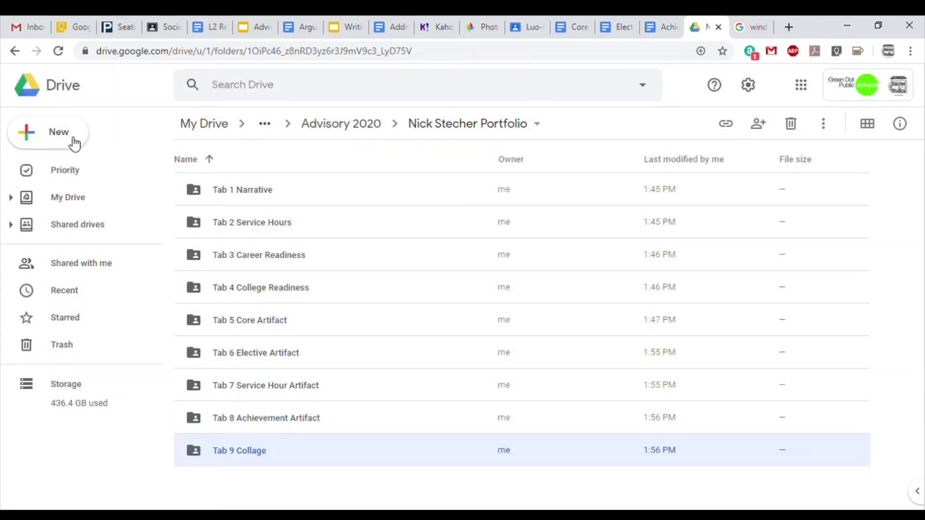
Create the 'Tab 10 End of Year Reflection' subfolder in the portfolio.
left_click(42, 141)
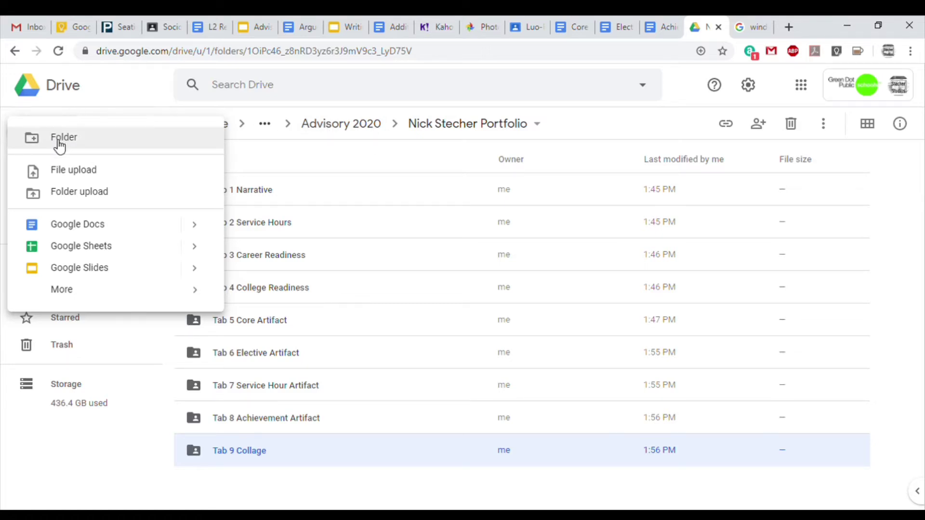
left_click(58, 140)
type("Tab 10")
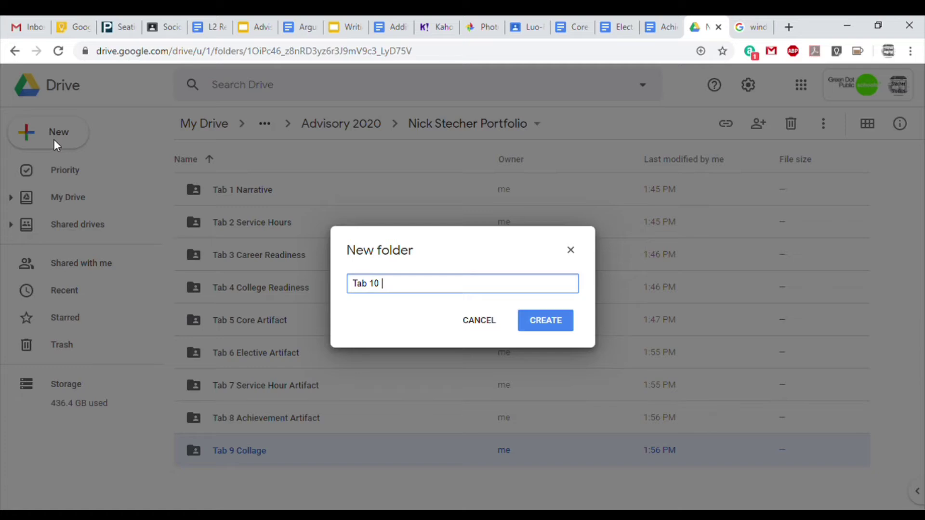
type(" End of Year Reflection")
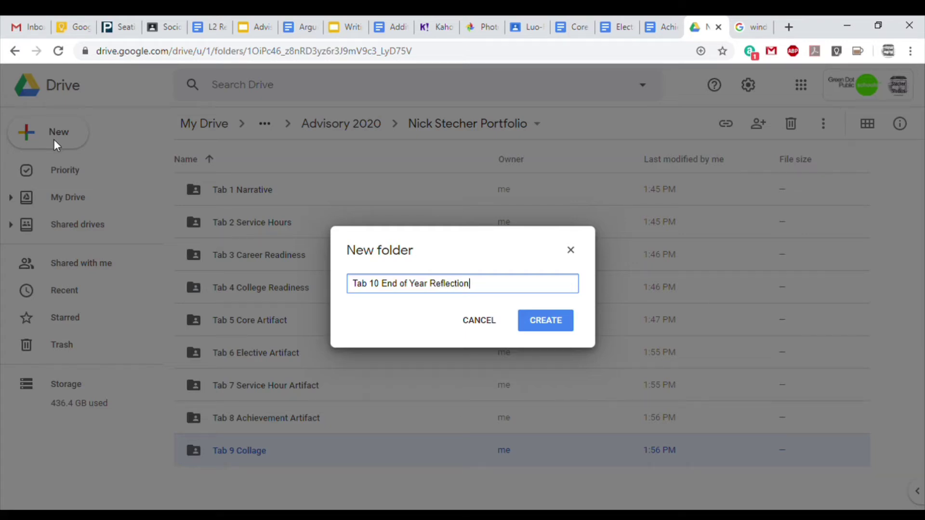
left_click(545, 324)
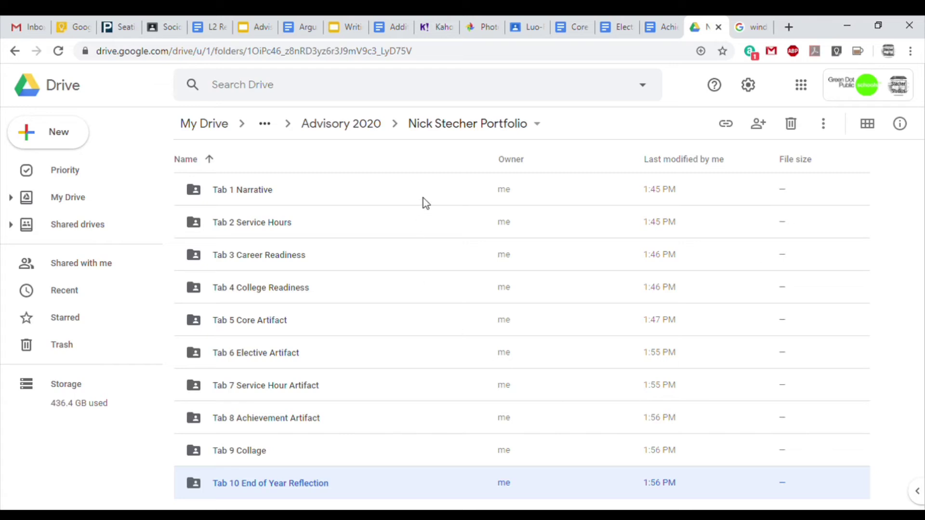
left_click(383, 189)
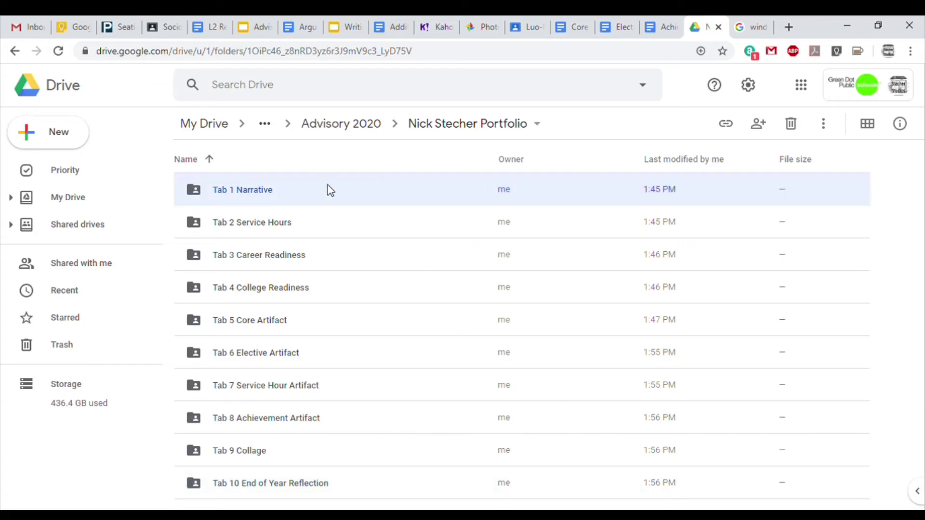
Open Tab 1 Narrative to confirm it is empty, then go back up to Advisory 2020.
double_click(267, 191)
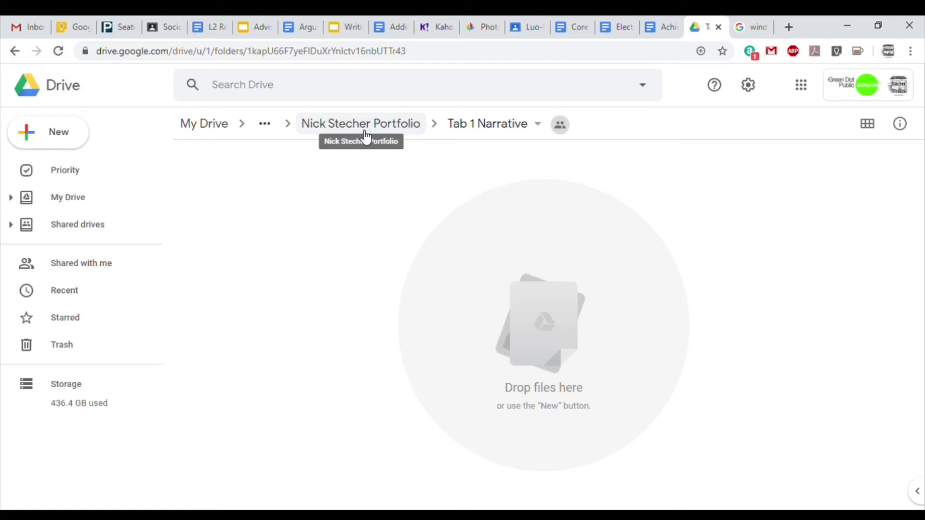
left_click(205, 125)
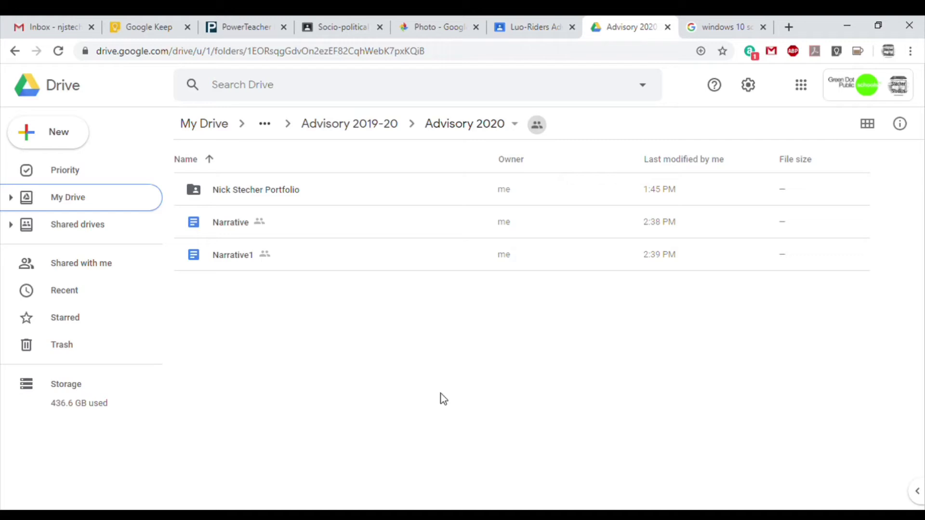
Rename 'Narrative' to 'Narrative 2019' followed by the student's initials.
left_click(224, 225)
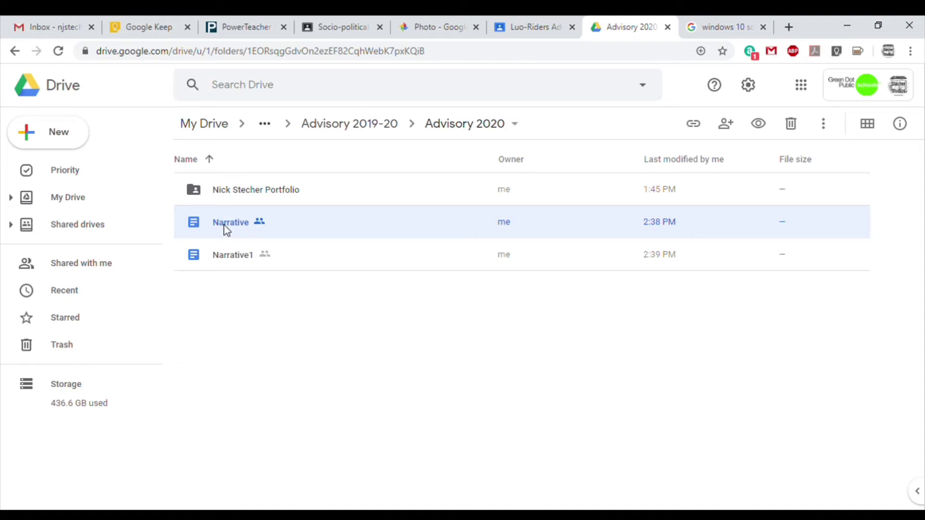
right_click(226, 230)
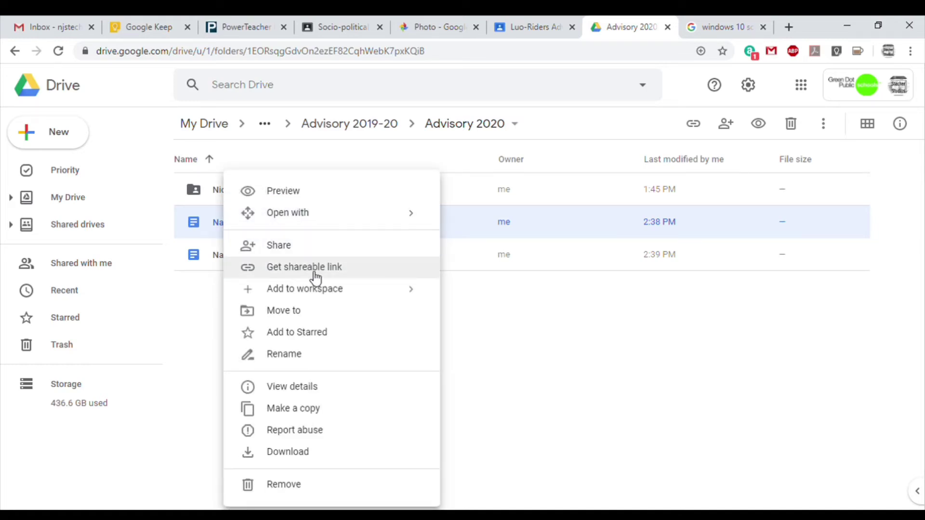
left_click(314, 355)
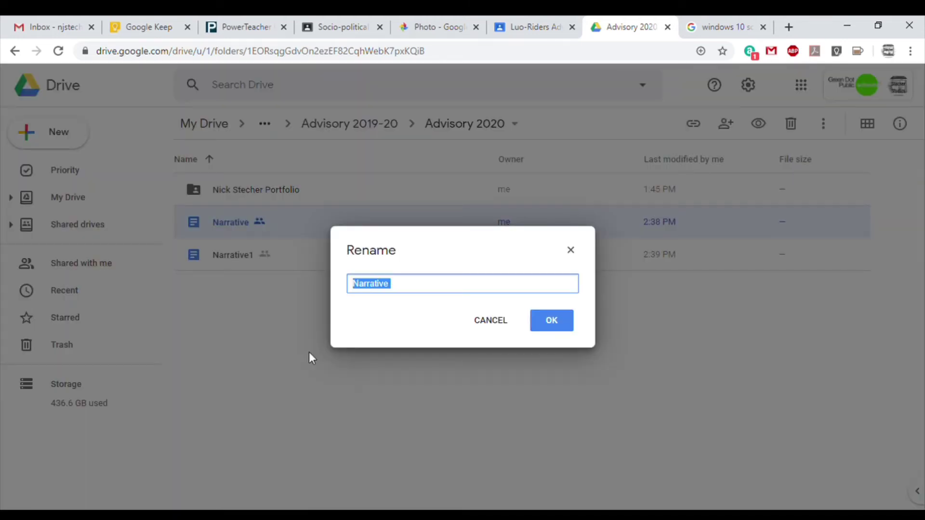
key("End")
type("20")
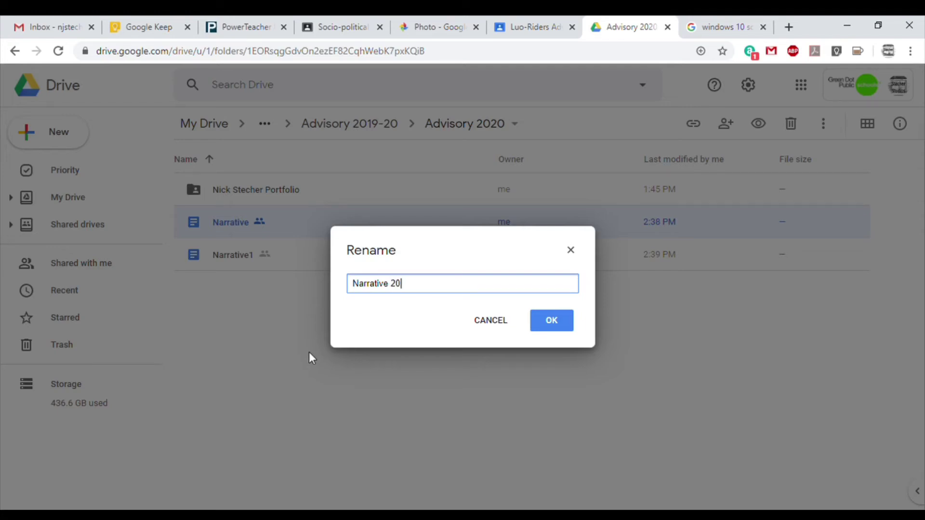
type("19 NS")
left_click(558, 327)
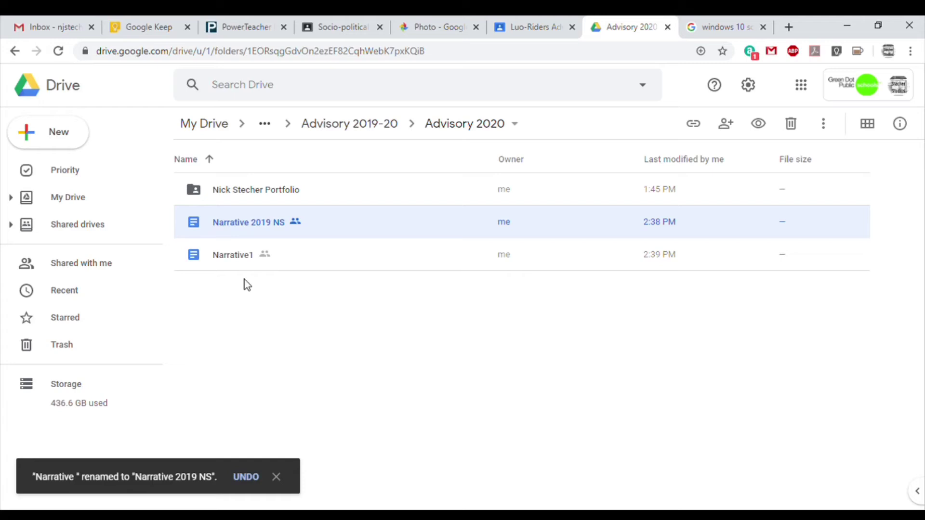
Rename 'Narrative1' to 'Narrative 2020' followed by the student's initials.
left_click(231, 259)
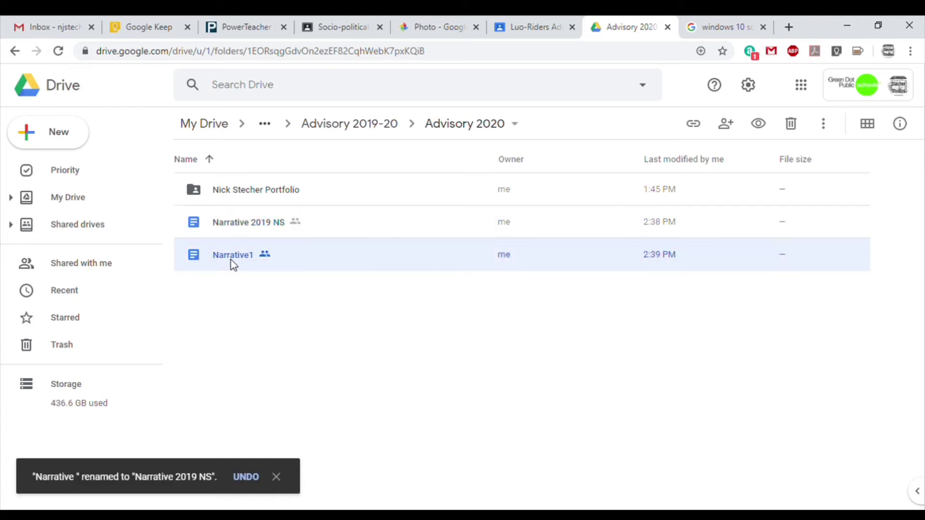
right_click(231, 259)
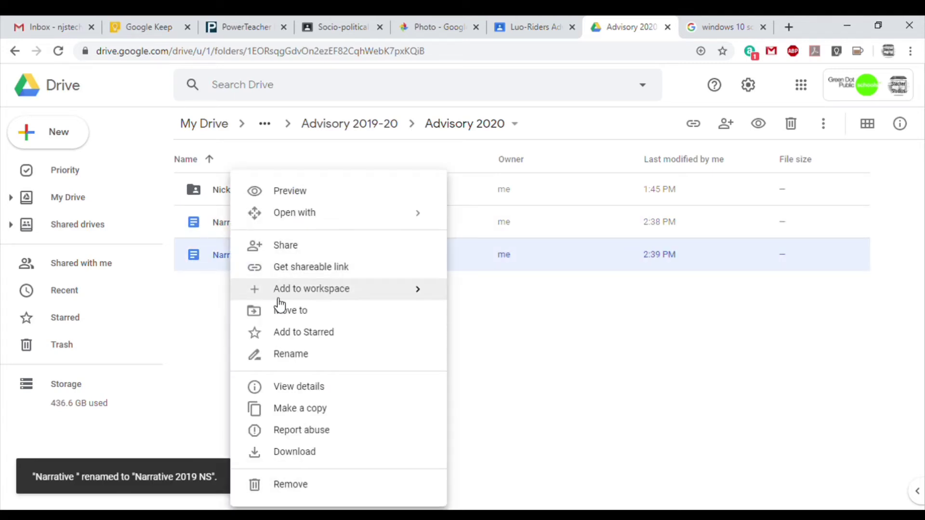
left_click(302, 355)
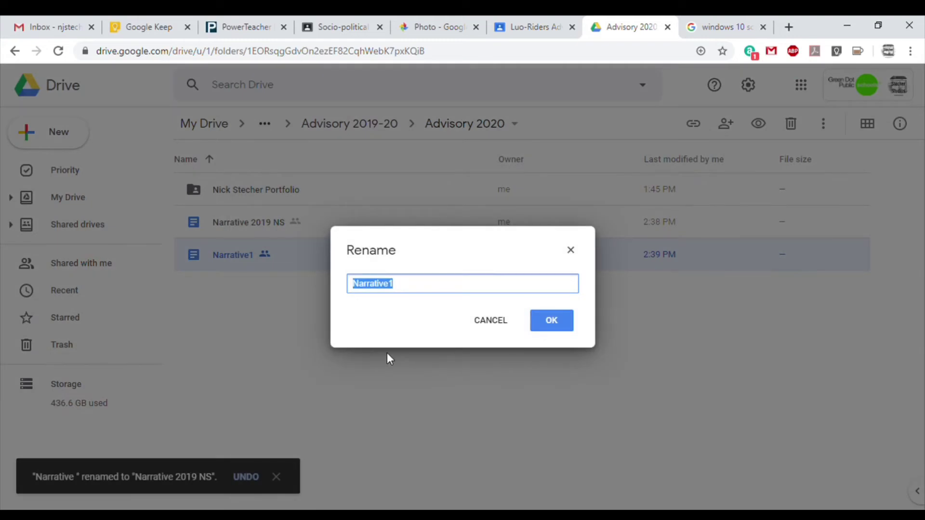
key("End")
key("BackSpace")
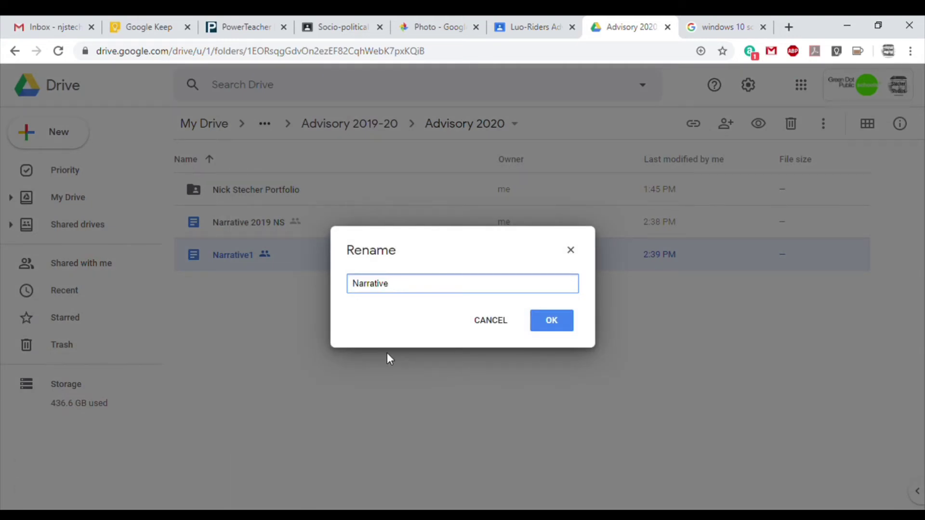
type("2020 NS")
left_click(553, 322)
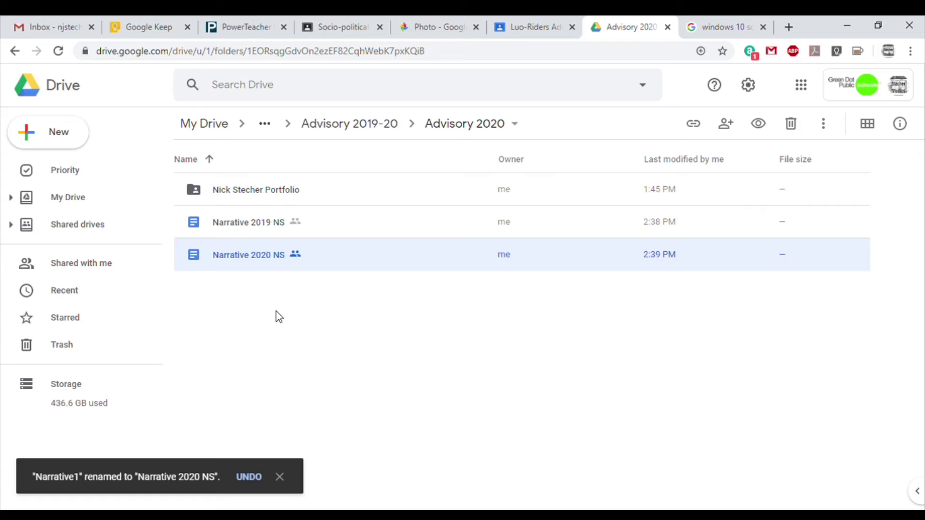
Prefix the 2019 narrative's name with '10th Grade'.
left_click(242, 226)
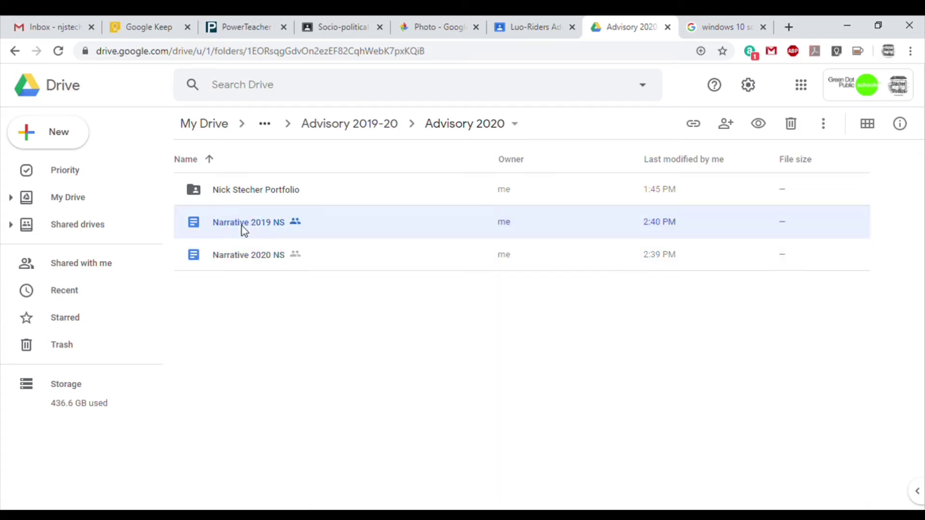
right_click(242, 227)
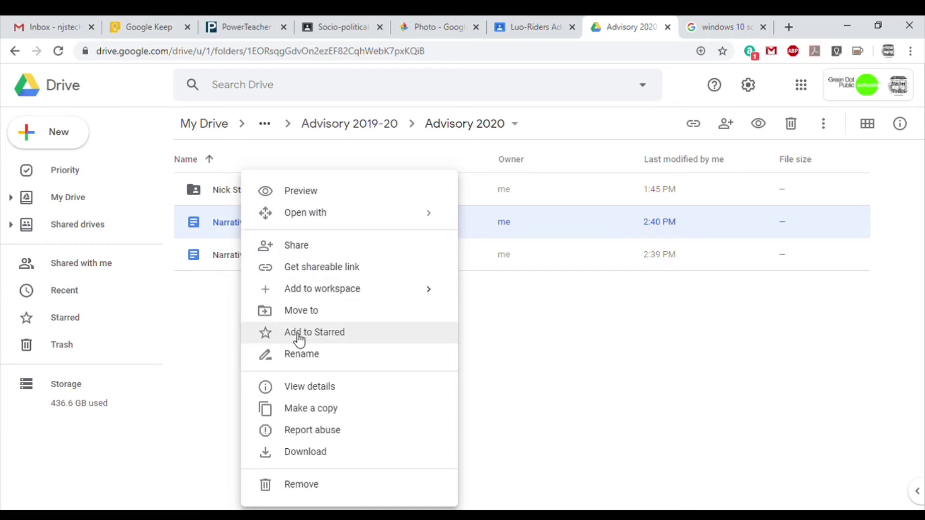
left_click(299, 357)
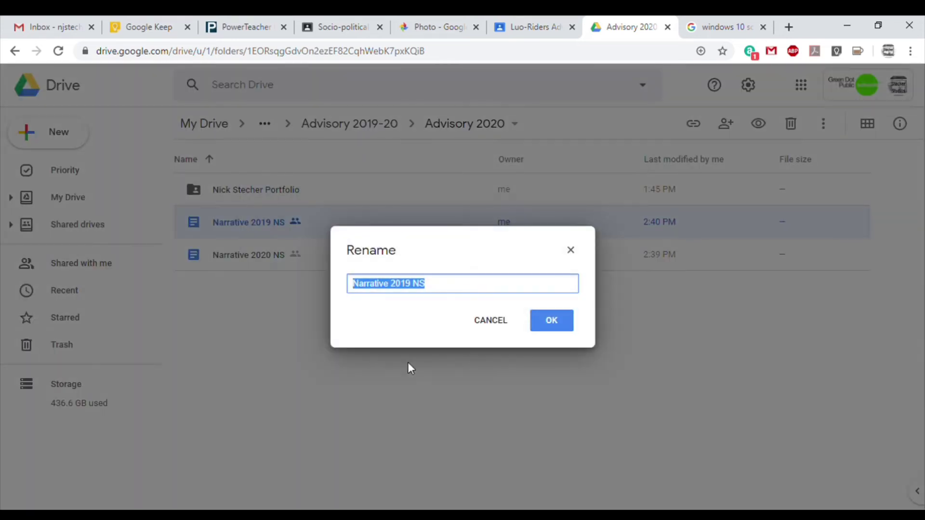
key("Home")
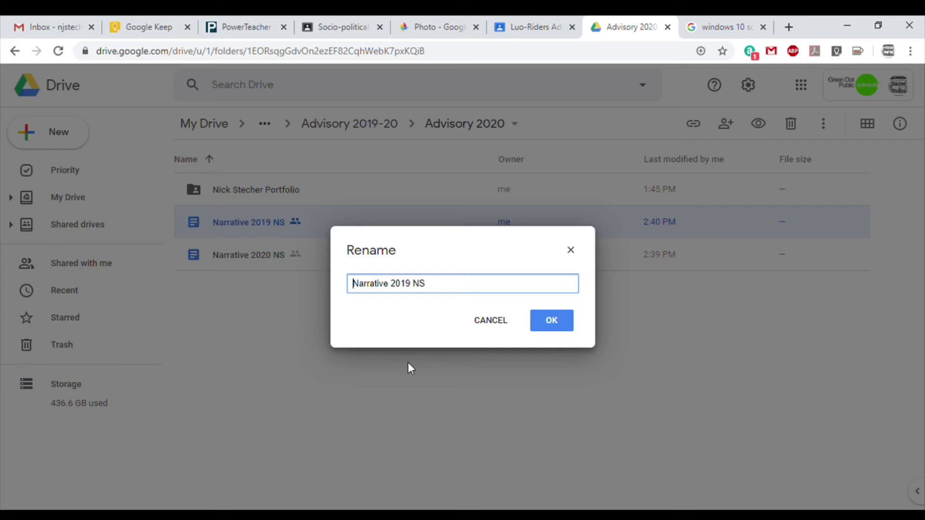
type("10th Grade")
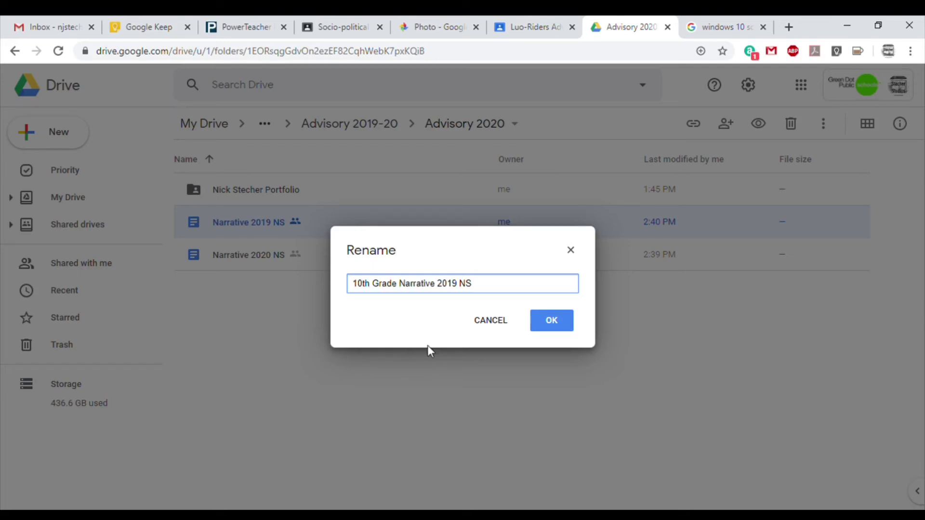
left_click(563, 323)
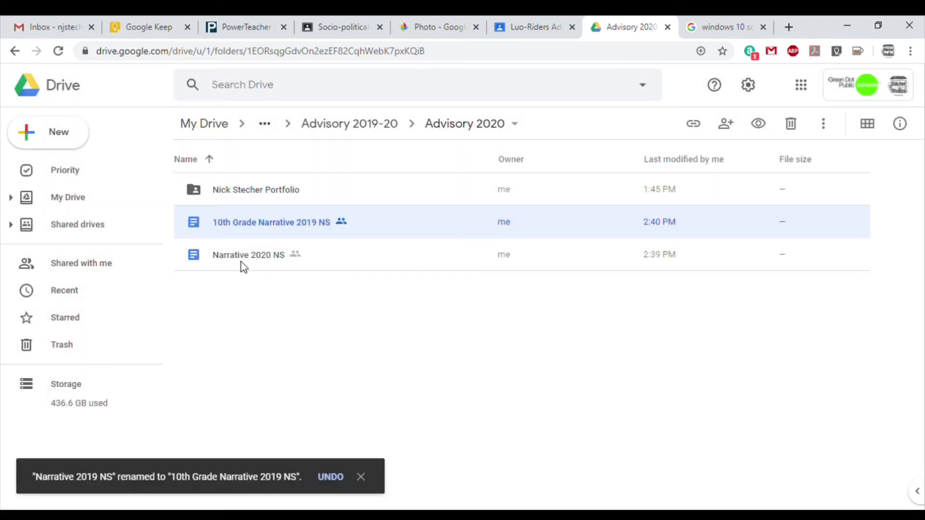
Prefix the 2020 narrative's name with '11th Grade'.
left_click(243, 266)
right_click(241, 263)
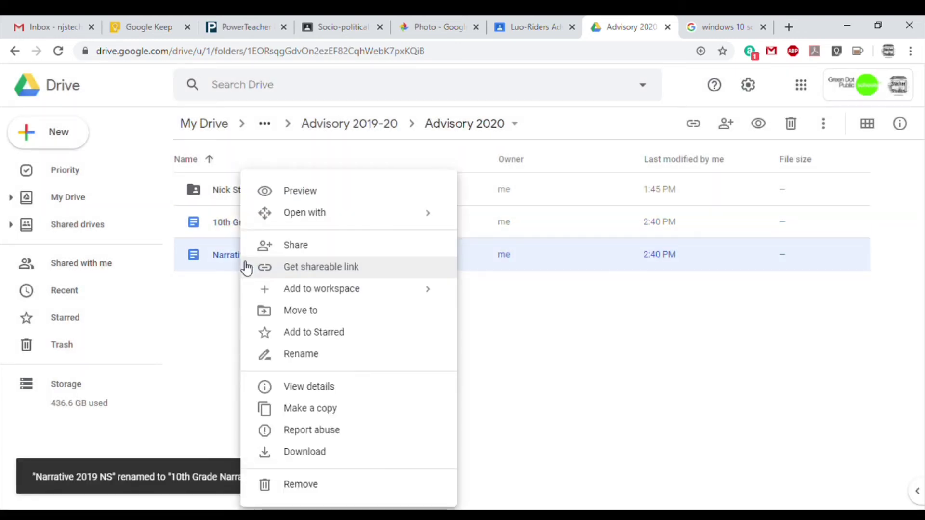
left_click(318, 359)
key("Home")
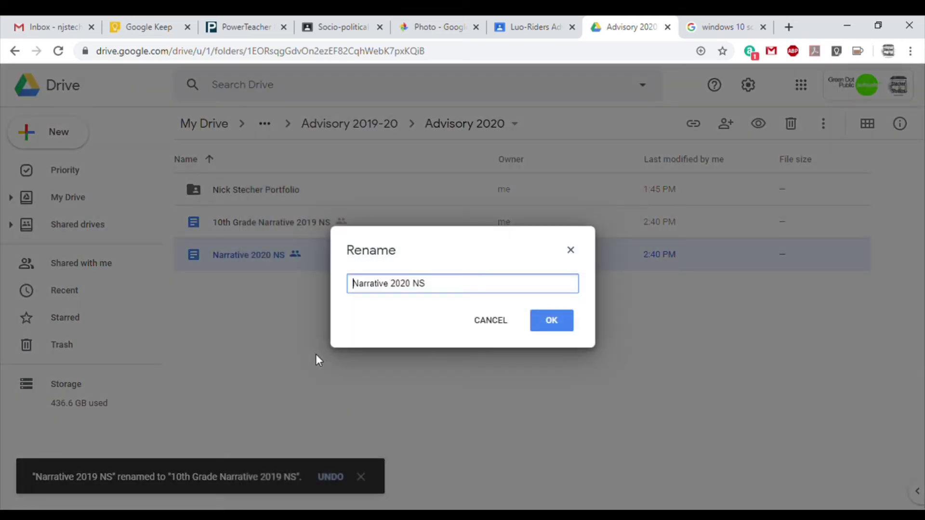
type("11th Grad")
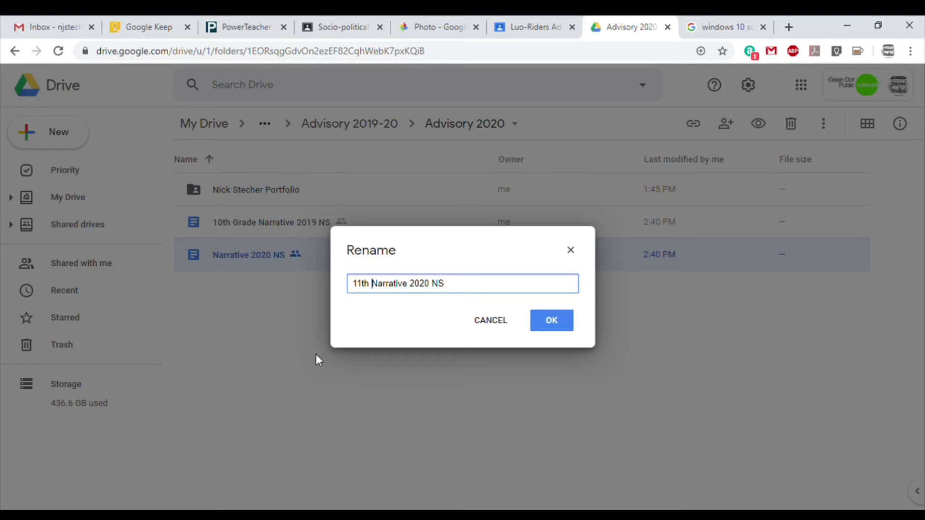
type("e")
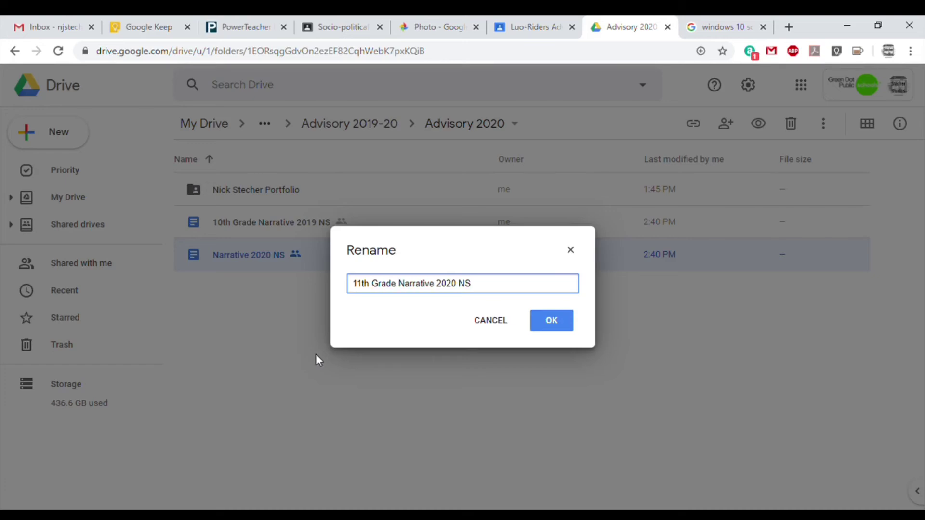
left_click(560, 325)
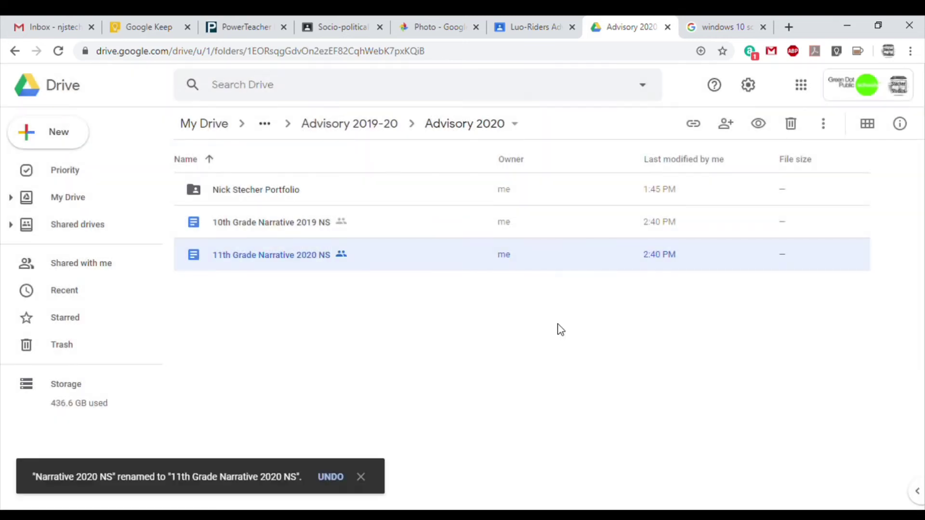
left_click(323, 309)
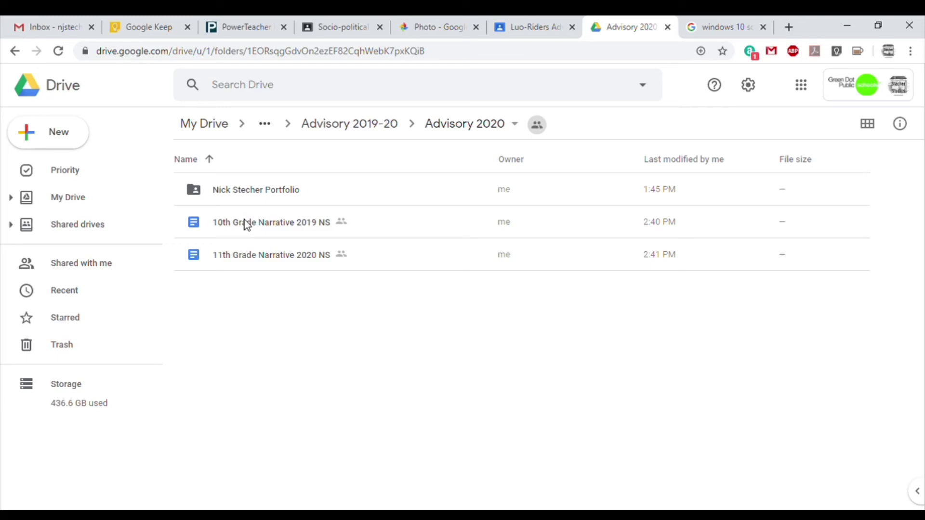
Move the 10th Grade Narrative 2019 NS into the portfolio folder, accept sharing, and open that folder.
left_click_drag(244, 223, 267, 193)
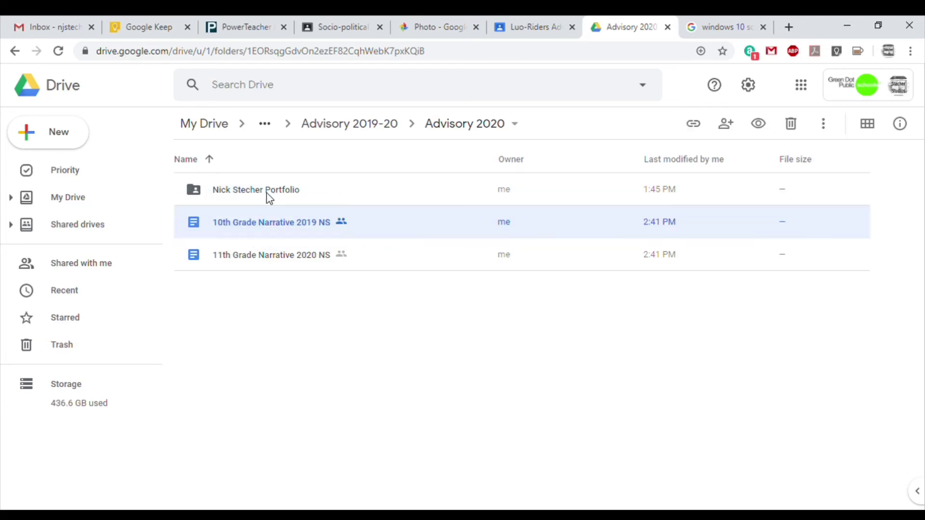
left_click(635, 329)
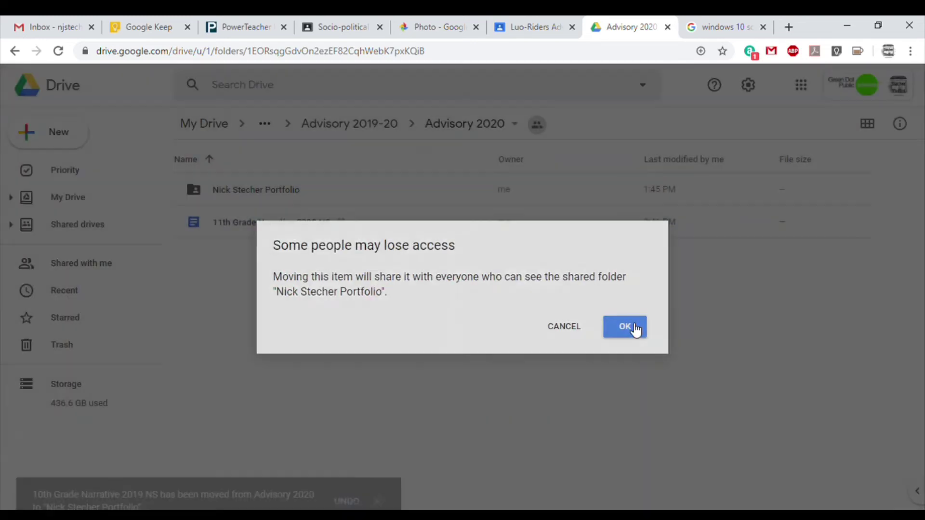
left_click(263, 192)
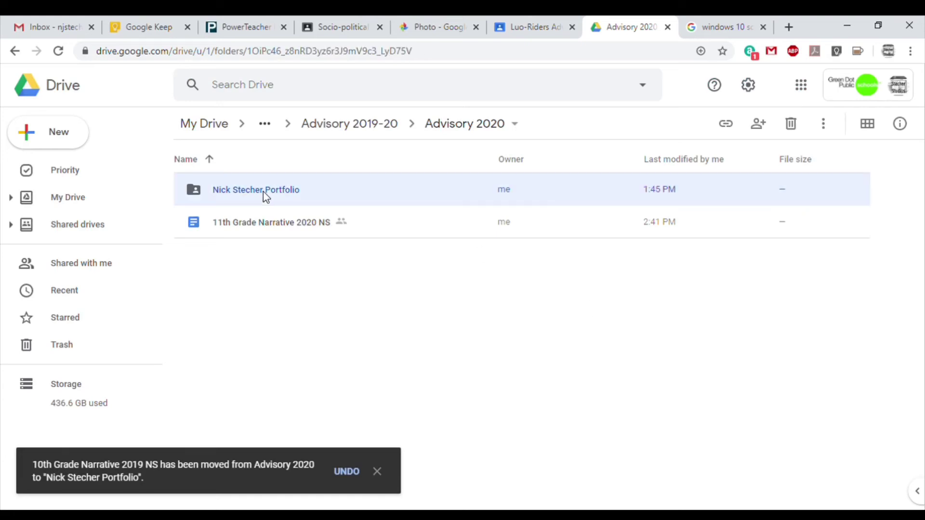
double_click(263, 192)
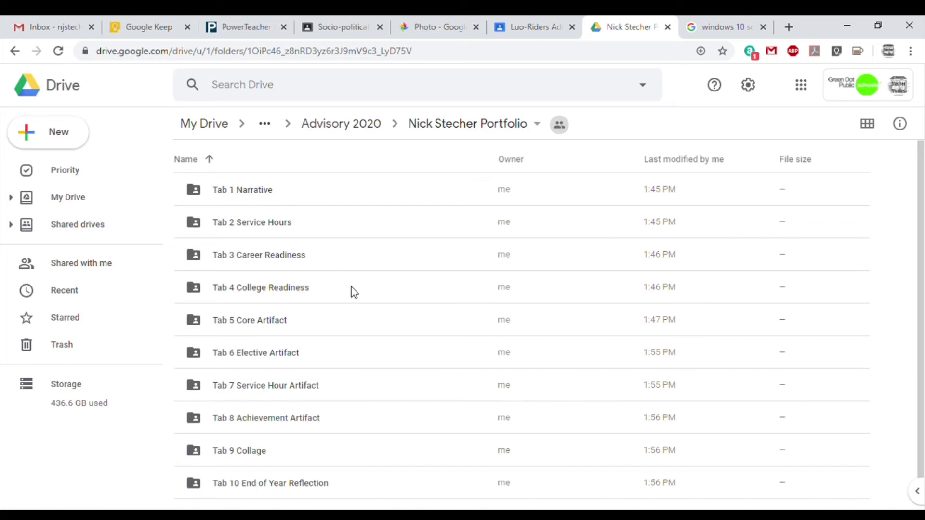
Move the 10th grade narrative into Tab 1 Narrative, accept sharing, and open Tab 1 Narrative.
scroll(351, 287, "down", 1)
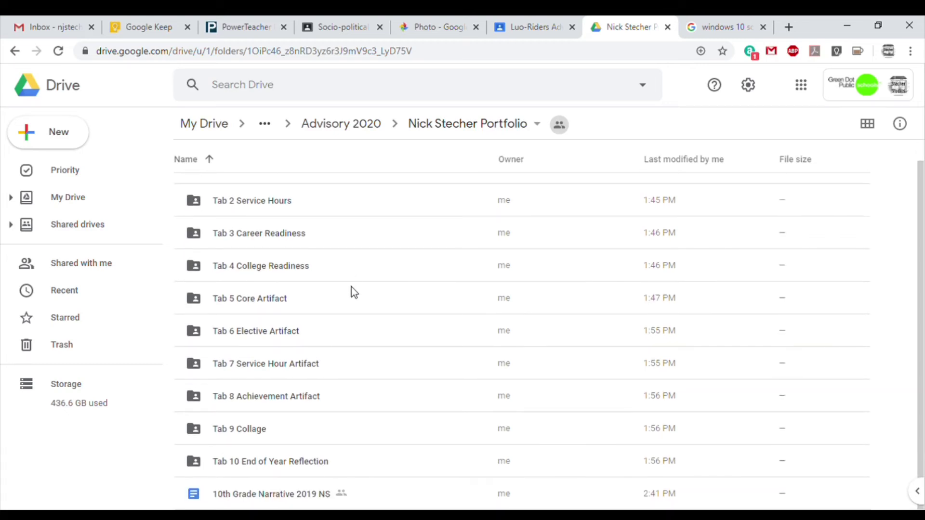
left_click(258, 496)
left_click_drag(260, 497, 257, 195)
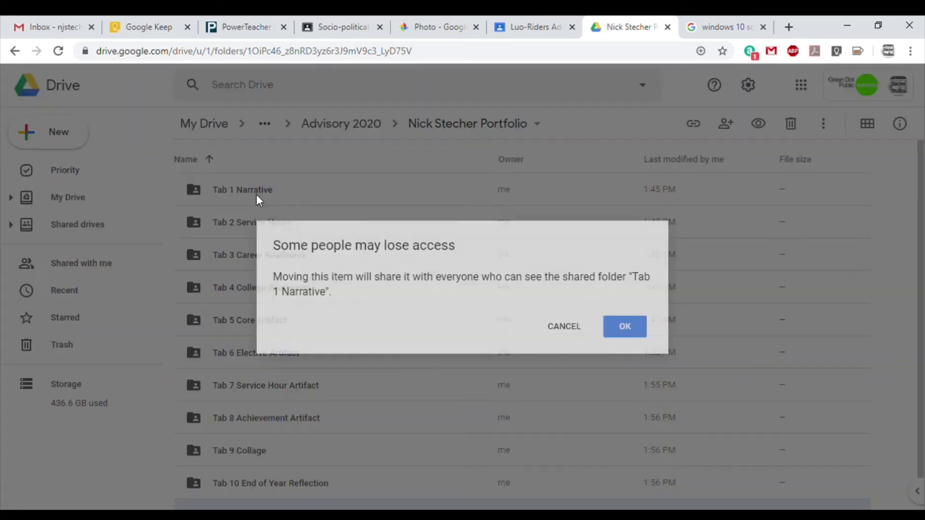
left_click(622, 328)
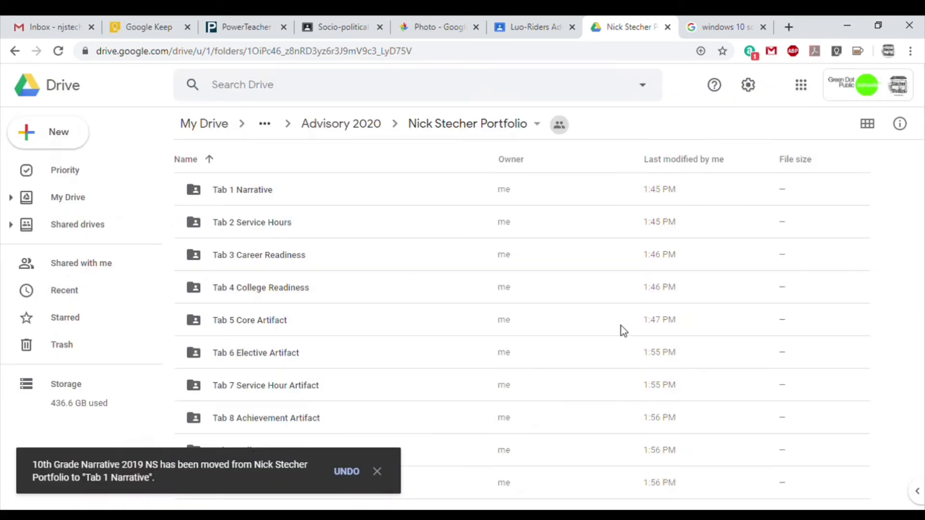
double_click(252, 190)
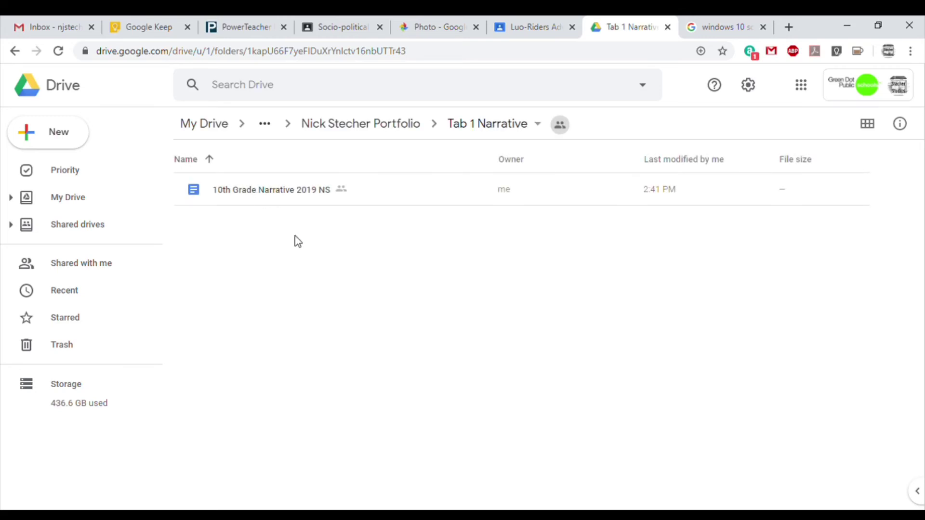
Go back up from the portfolio folder to the Advisory 2020 folder.
left_click(363, 126)
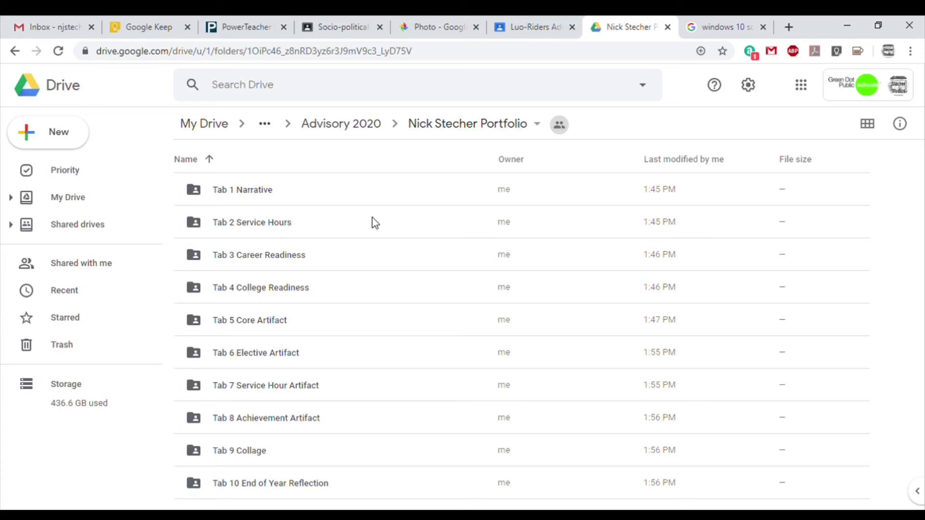
left_click(458, 127)
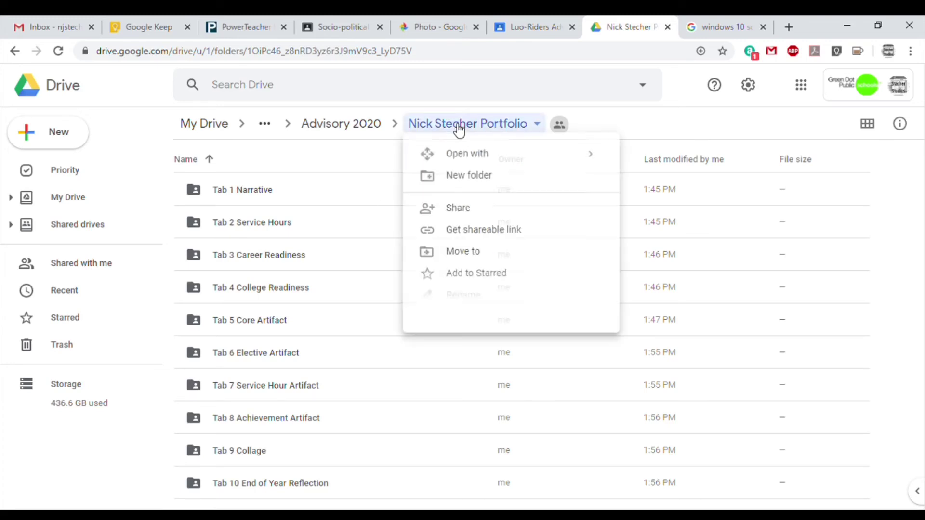
left_click(461, 130)
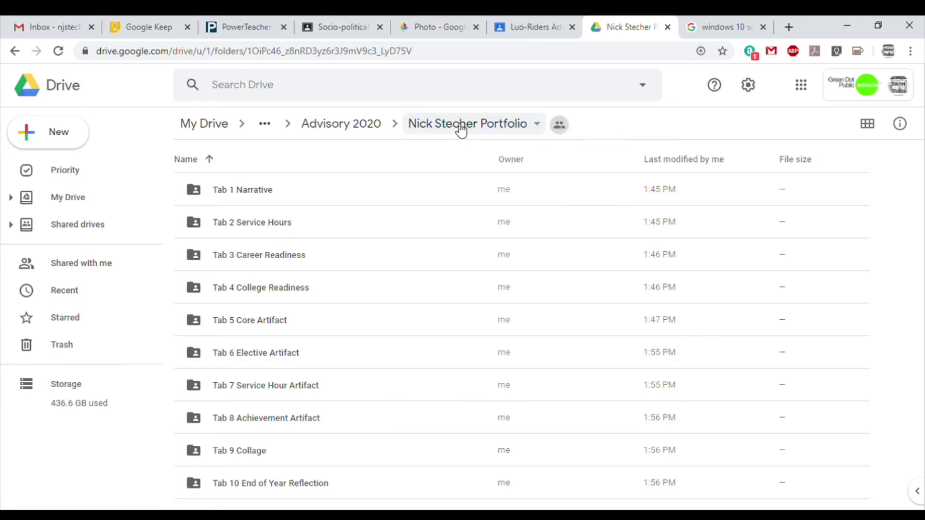
left_click(362, 128)
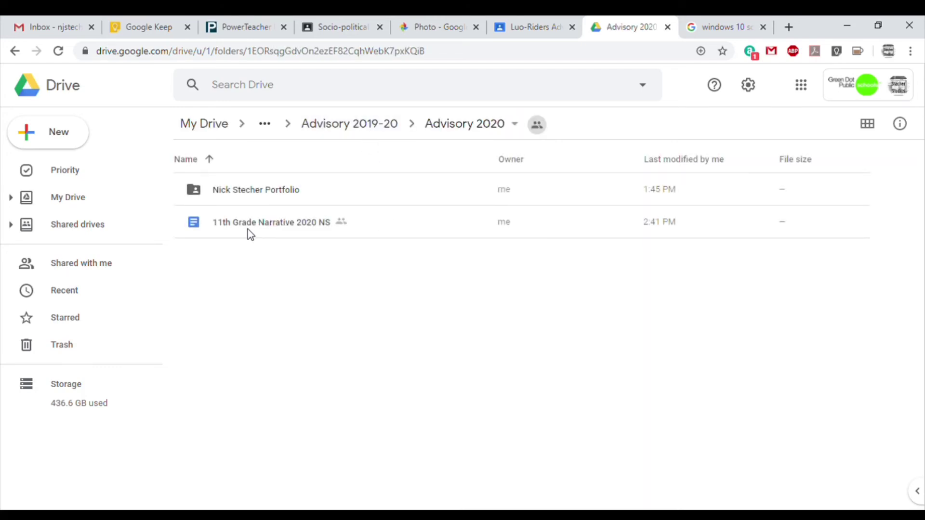
Expand My Drive > School > ADVISORY > Advisory 2019-20 > Advisory in the sidebar tree.
left_click(11, 197)
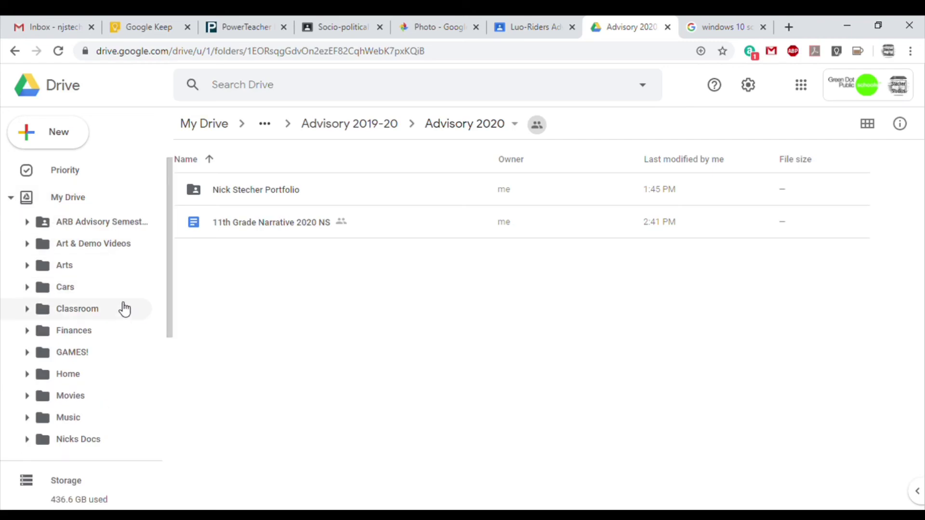
scroll(123, 308, "down", 1)
scroll(123, 309, "down", 1)
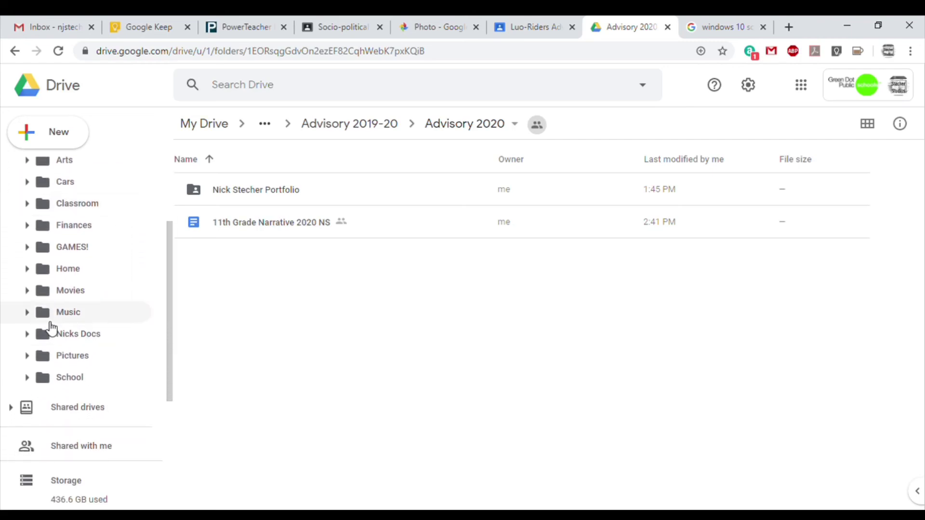
left_click(26, 378)
scroll(113, 358, "down", 2)
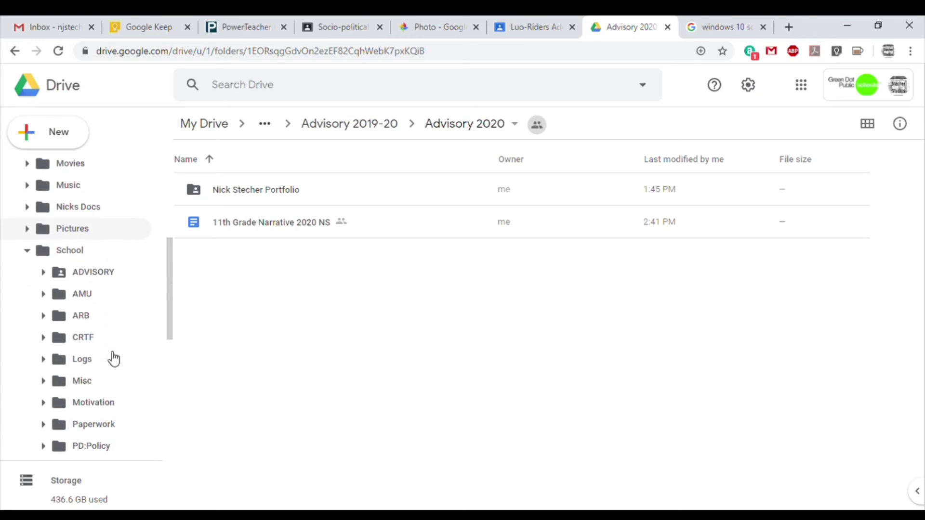
left_click(42, 274)
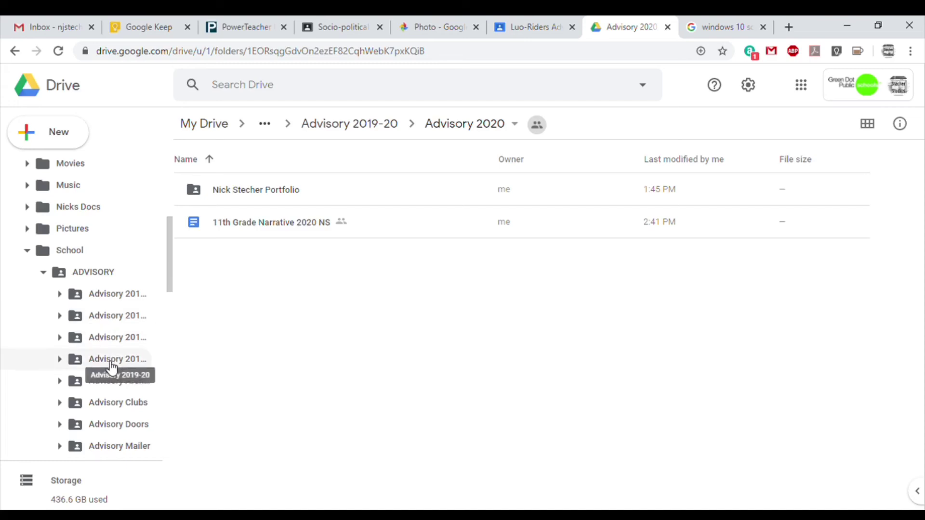
left_click(60, 360)
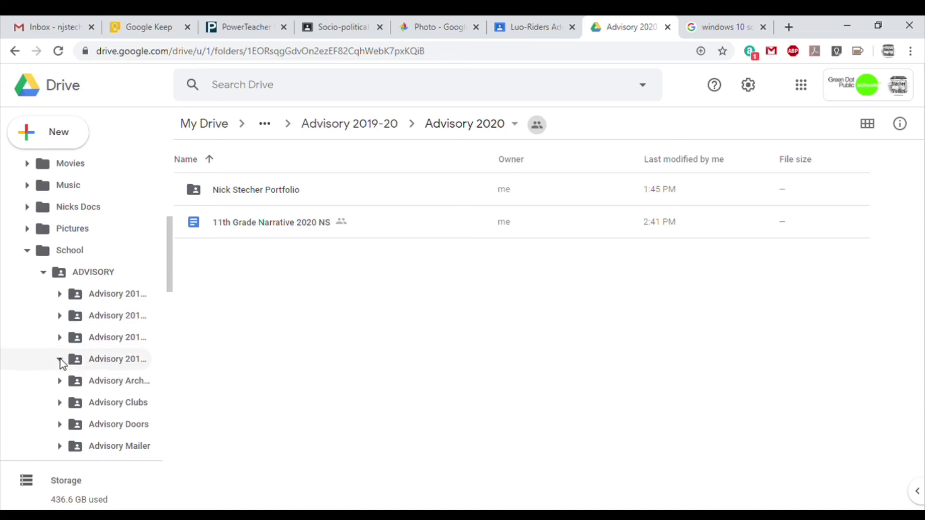
scroll(91, 368, "down", 2)
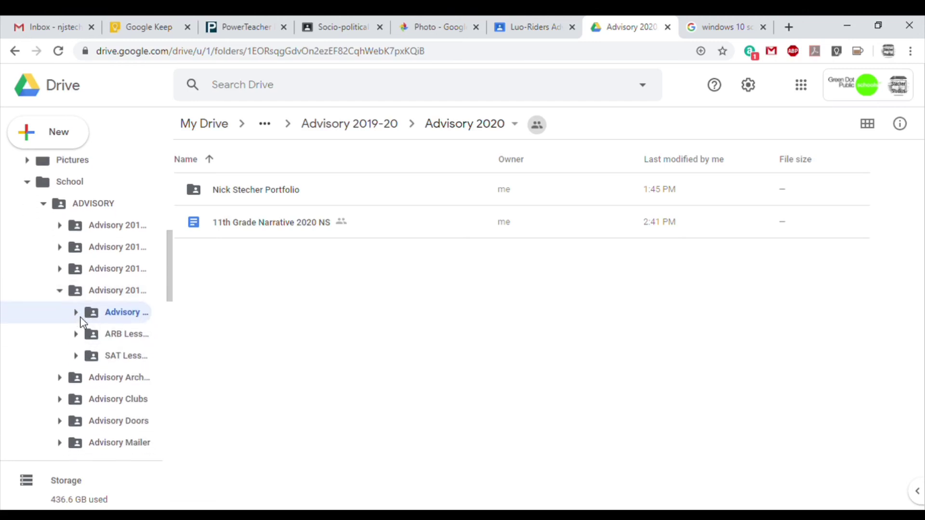
left_click(75, 313)
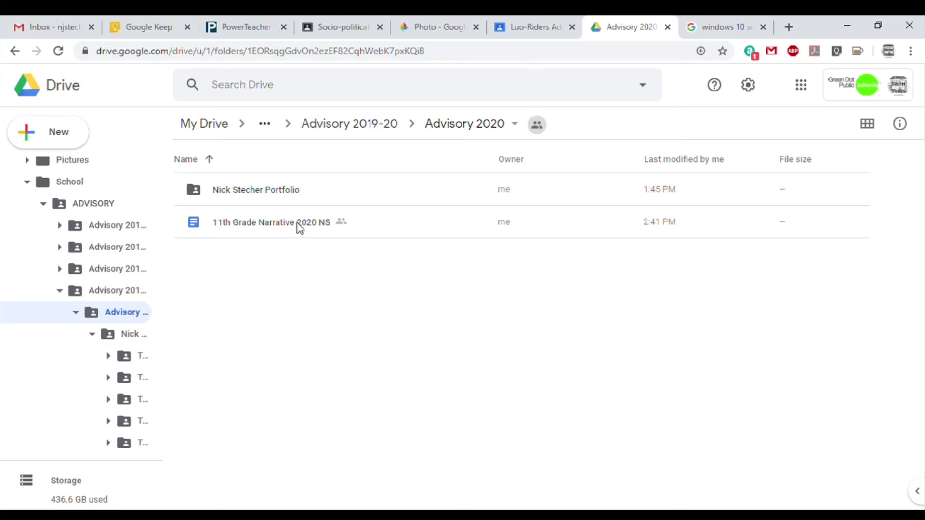
Drag 11th Grade Narrative 2020 NS onto Tab 1 Narrative in the sidebar, confirm, and check the folder.
left_click_drag(299, 230, 137, 359)
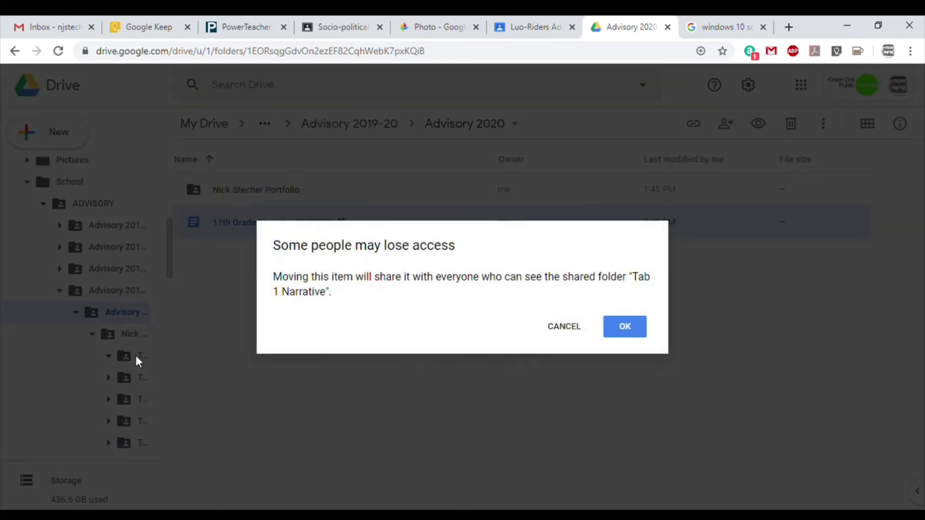
left_click(625, 328)
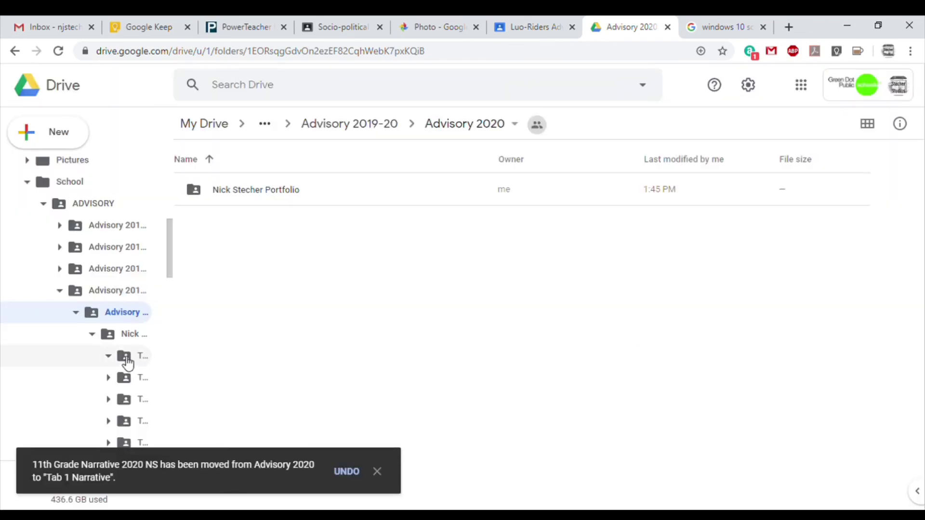
left_click(127, 360)
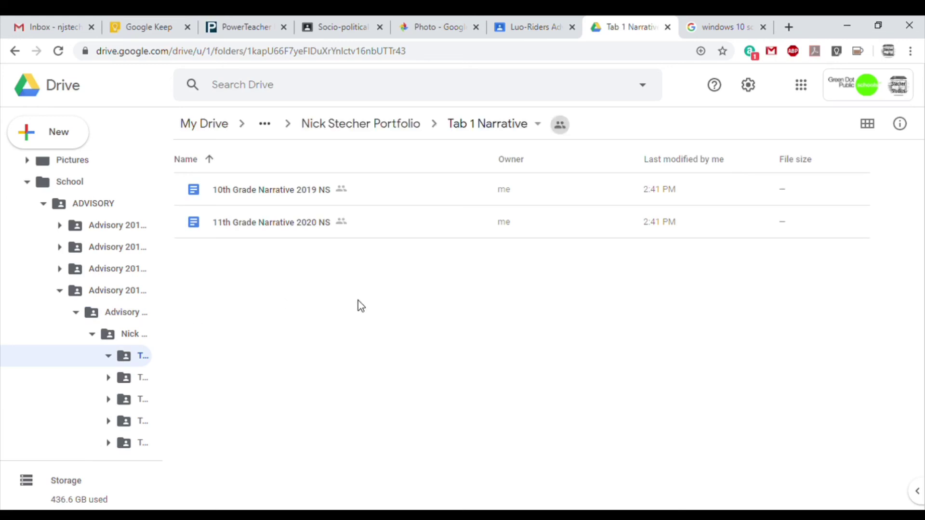
Return to the Advisory 2020 folder and select the portfolio folder.
left_click(403, 138)
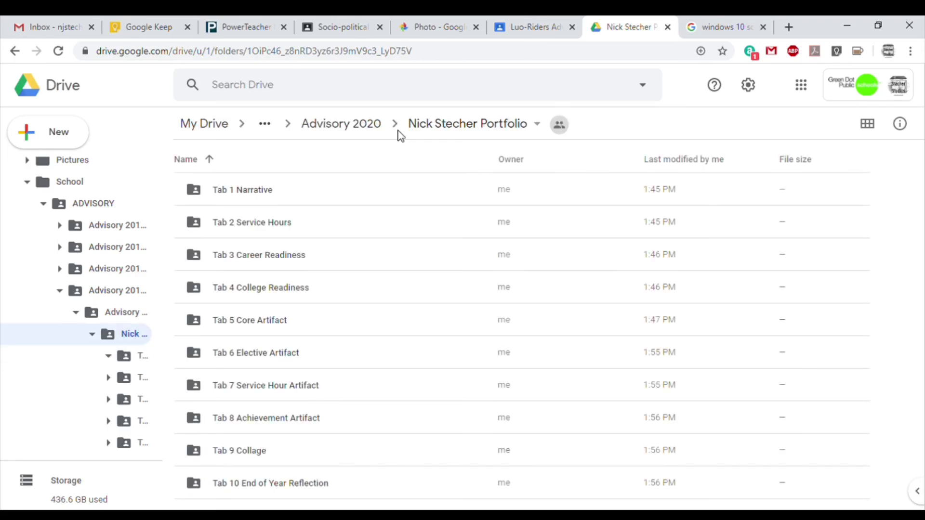
left_click(359, 124)
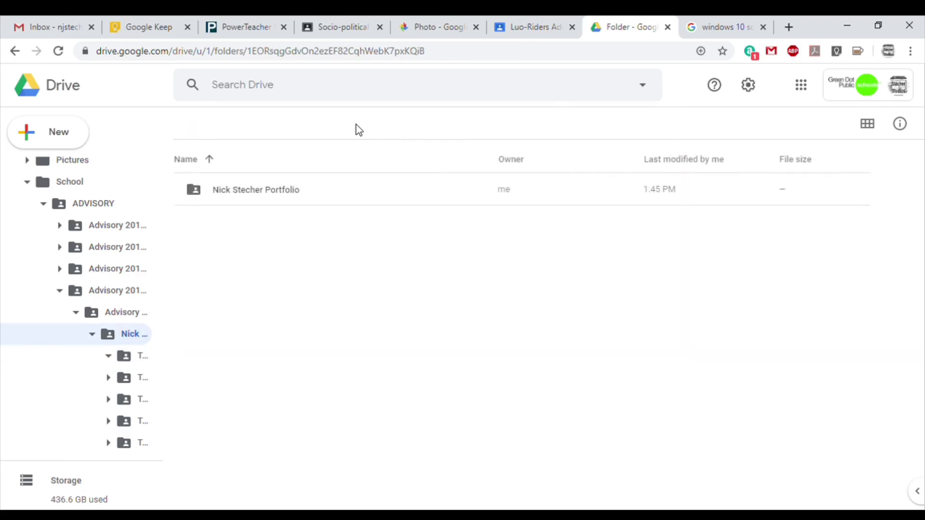
left_click(265, 198)
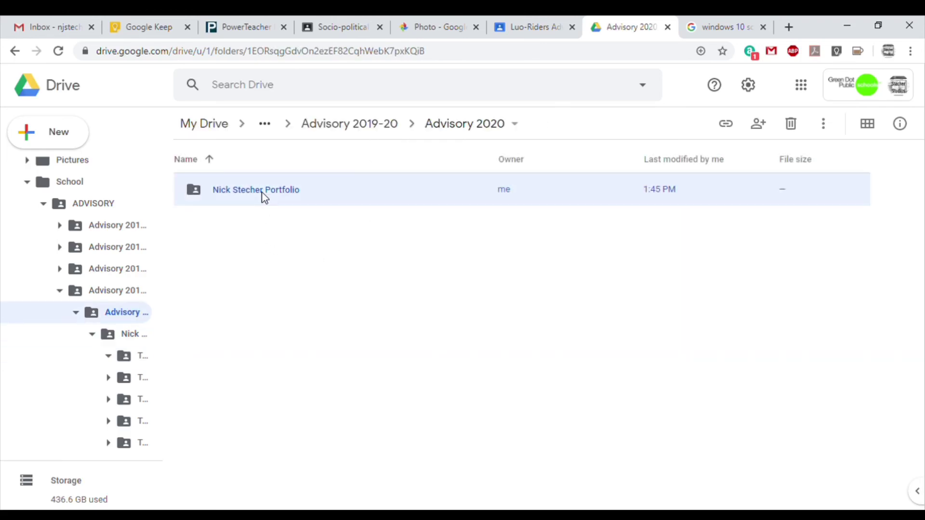
Share the portfolio folder with the student's account as 'Can organize, add, & edit' and send the invitation.
right_click(265, 197)
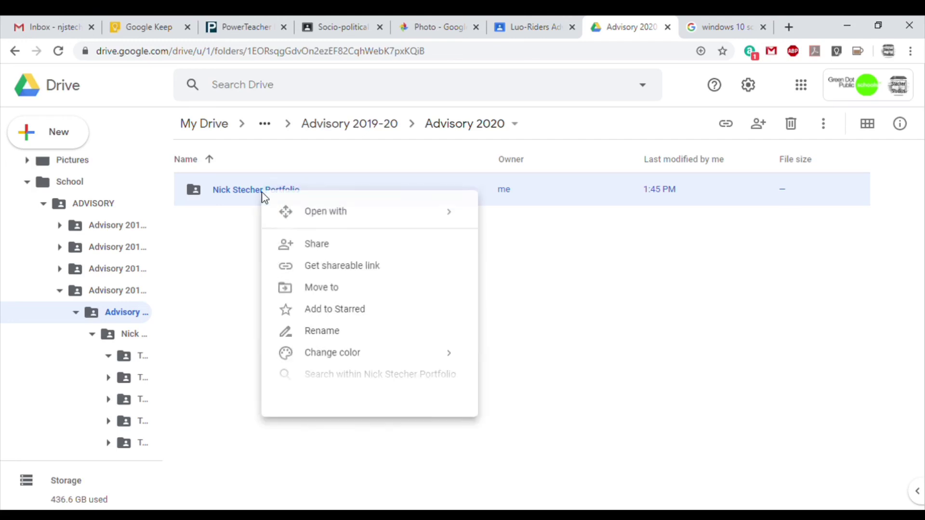
left_click(324, 248)
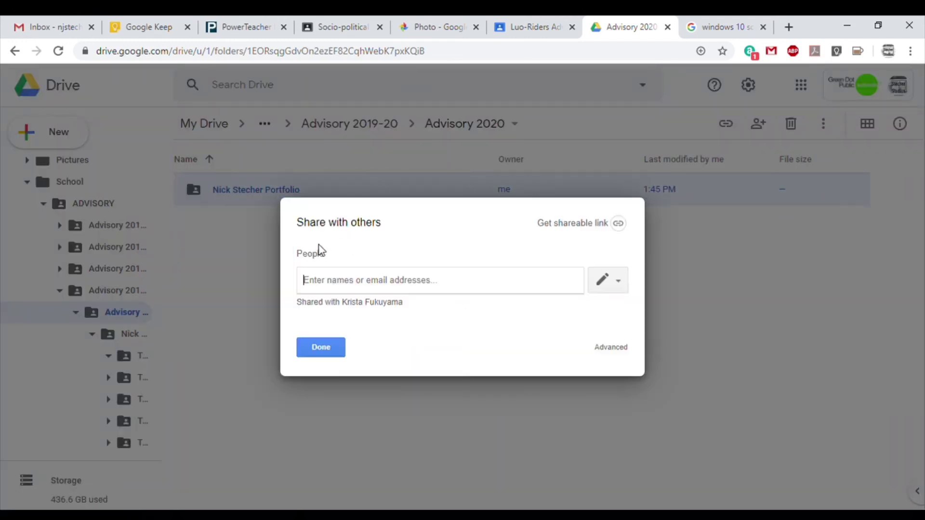
left_click(626, 290)
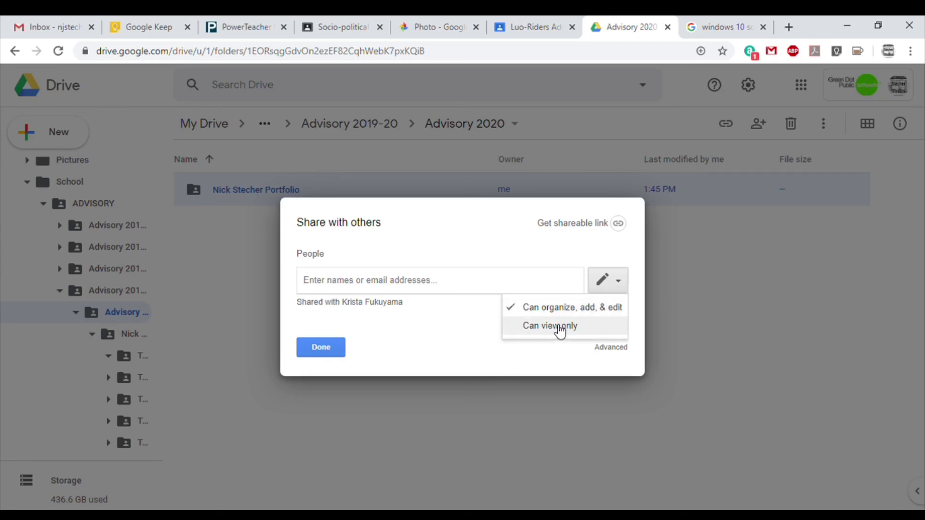
left_click(442, 285)
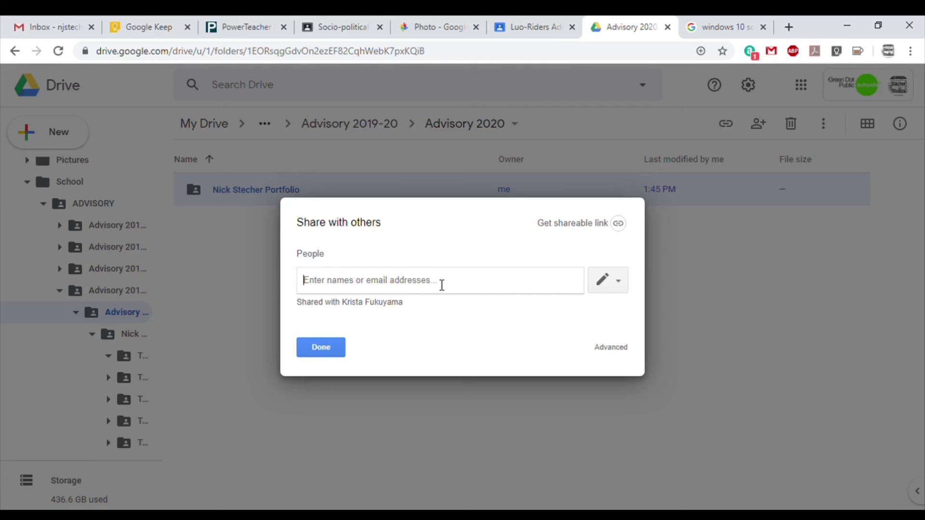
type("nich")
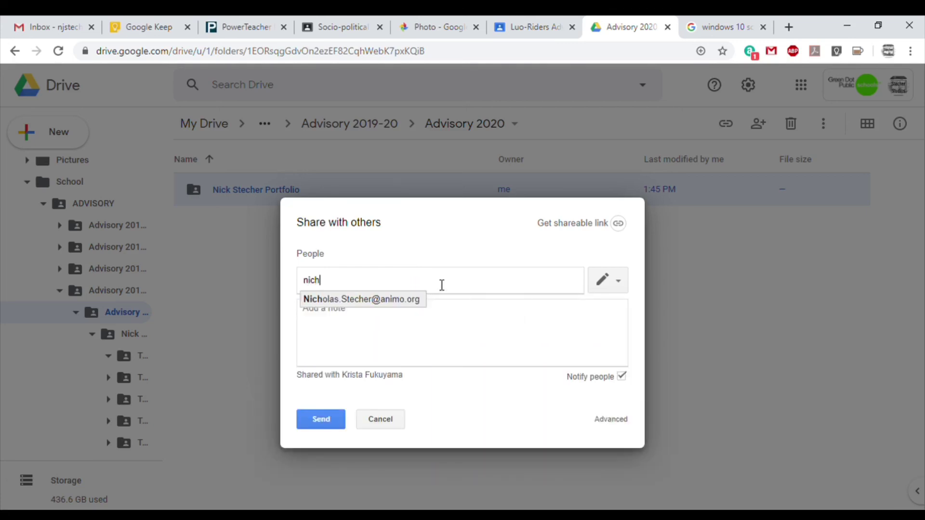
left_click(350, 299)
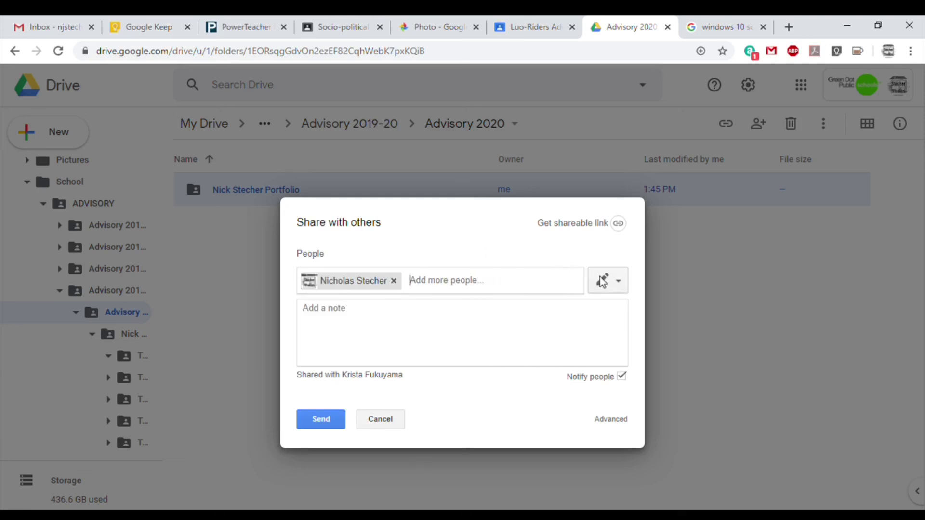
left_click(617, 284)
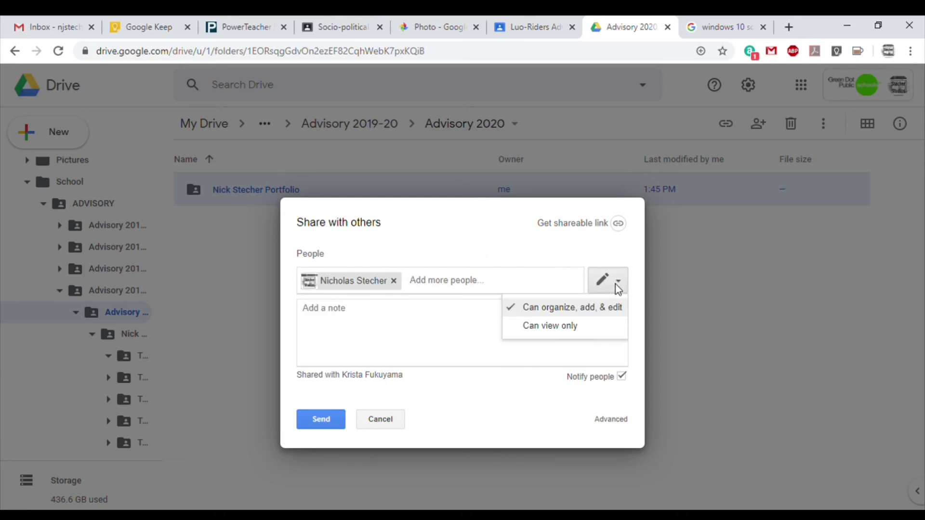
left_click(571, 311)
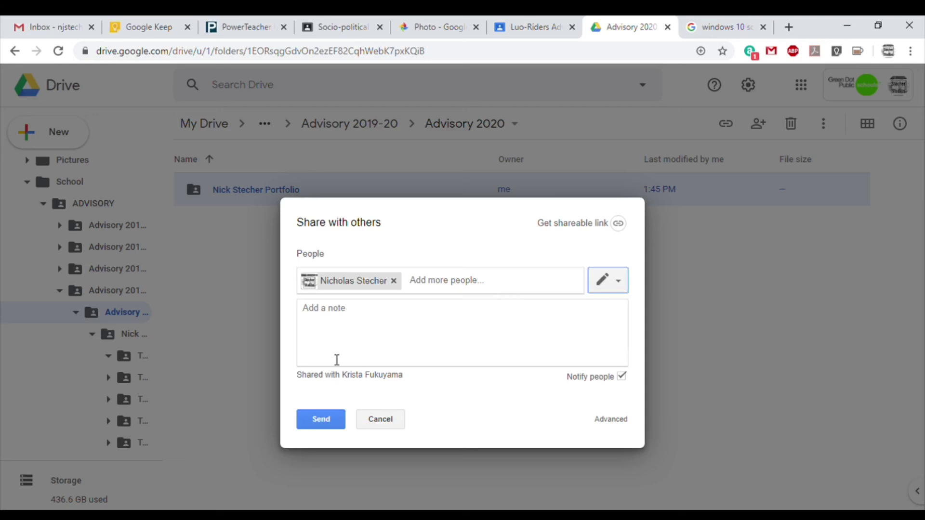
left_click(322, 420)
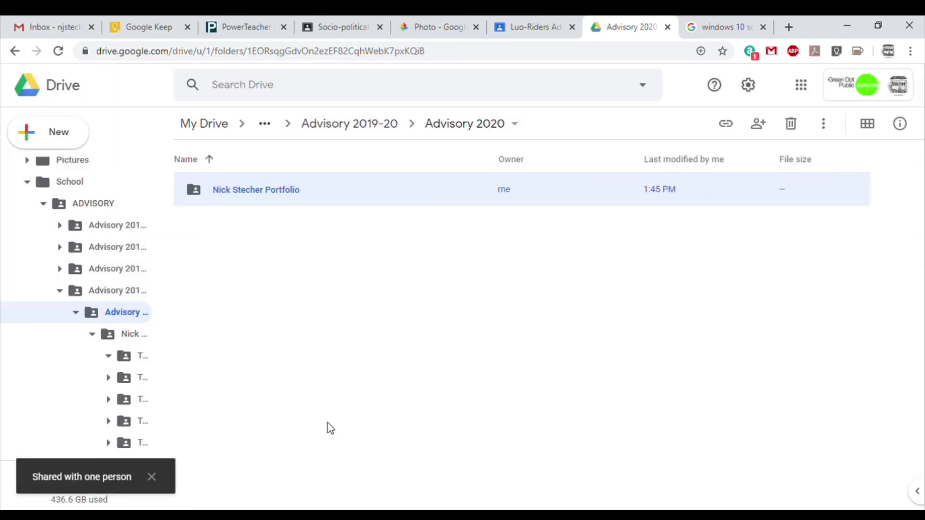